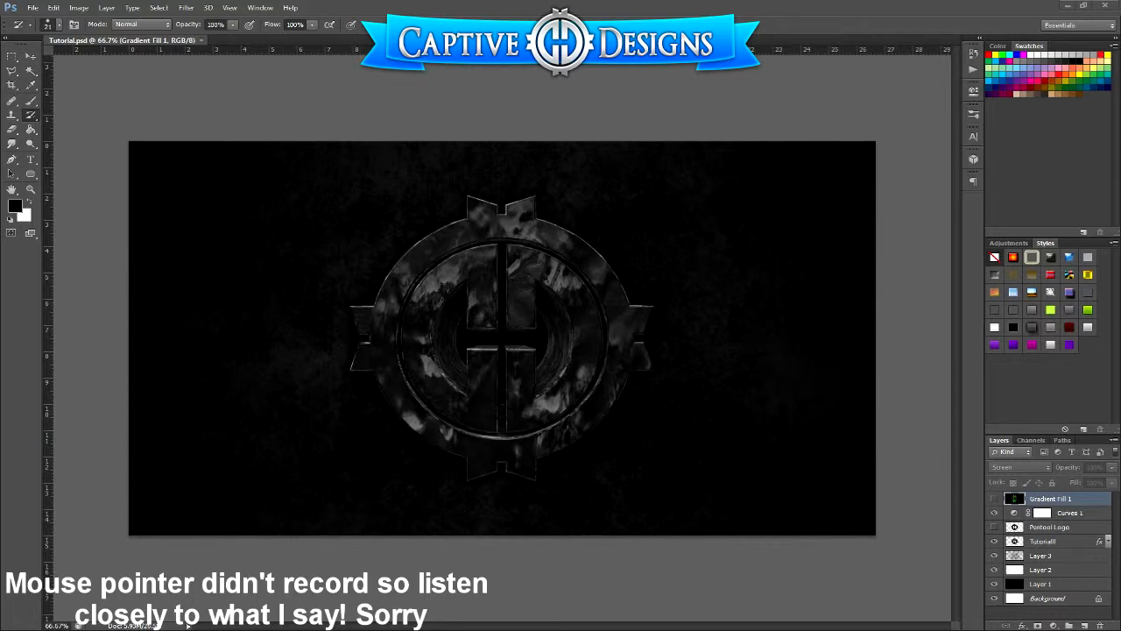
Toggle the Gradient Fill 1 layer to preview the green glow, then delete that layer.
{"action": "left_click", "coordinate": [995, 499]}
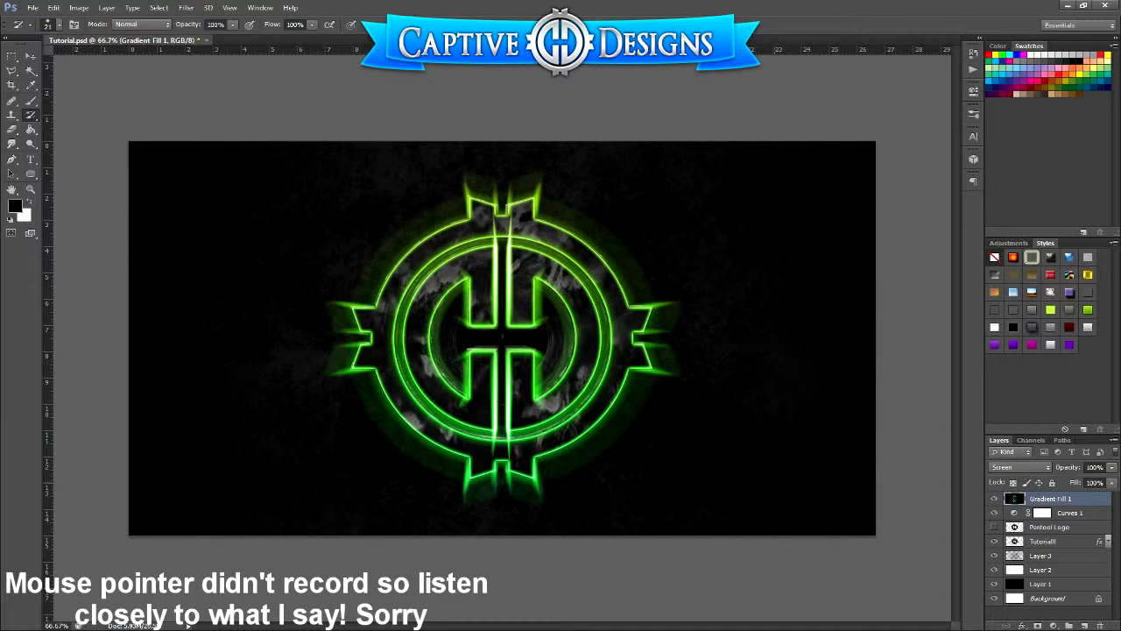
{"action": "left_click", "coordinate": [995, 499]}
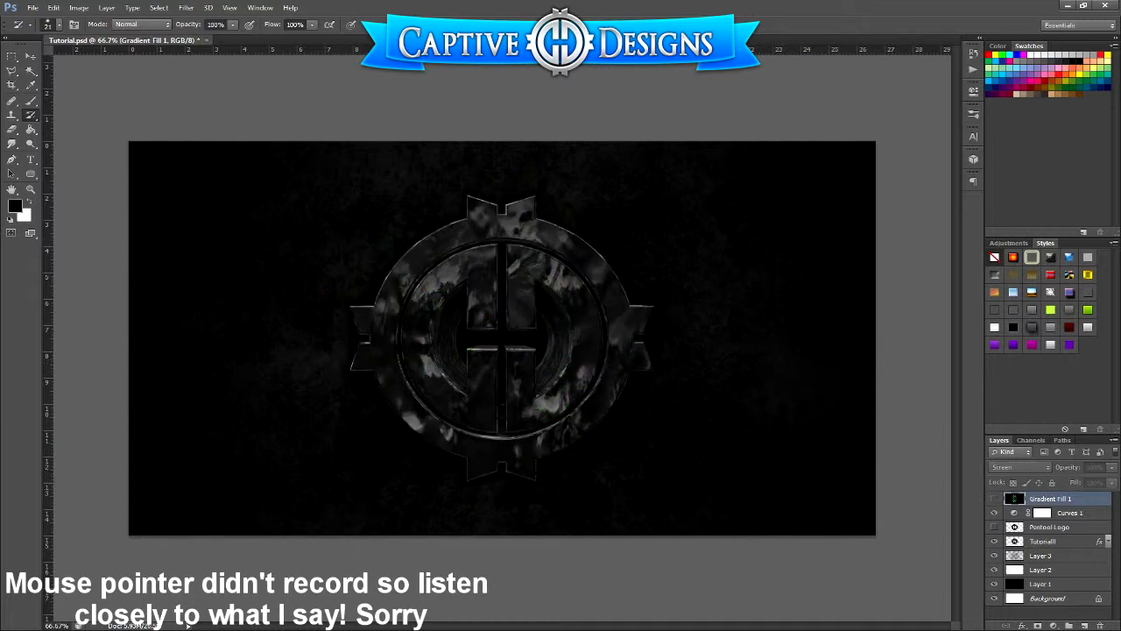
{"action": "key", "text": "Delete"}
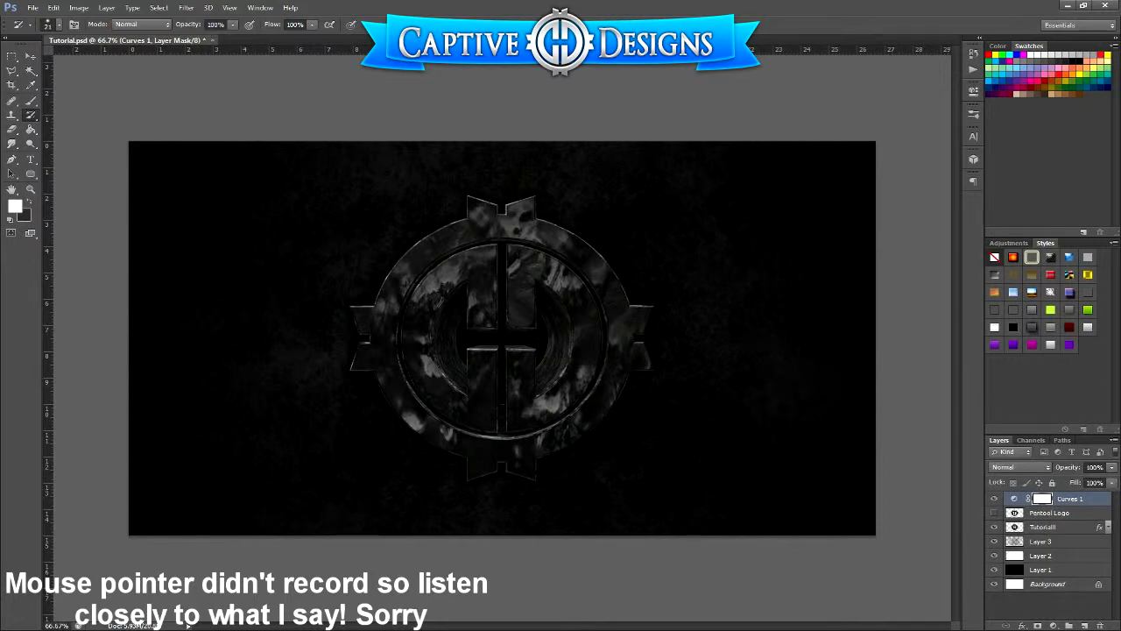
Make the hidden Pentool Logo layer visible and select it for editing.
{"action": "left_click", "coordinate": [1050, 513]}
{"action": "left_click", "coordinate": [1069, 499]}
{"action": "left_click", "coordinate": [1055, 514]}
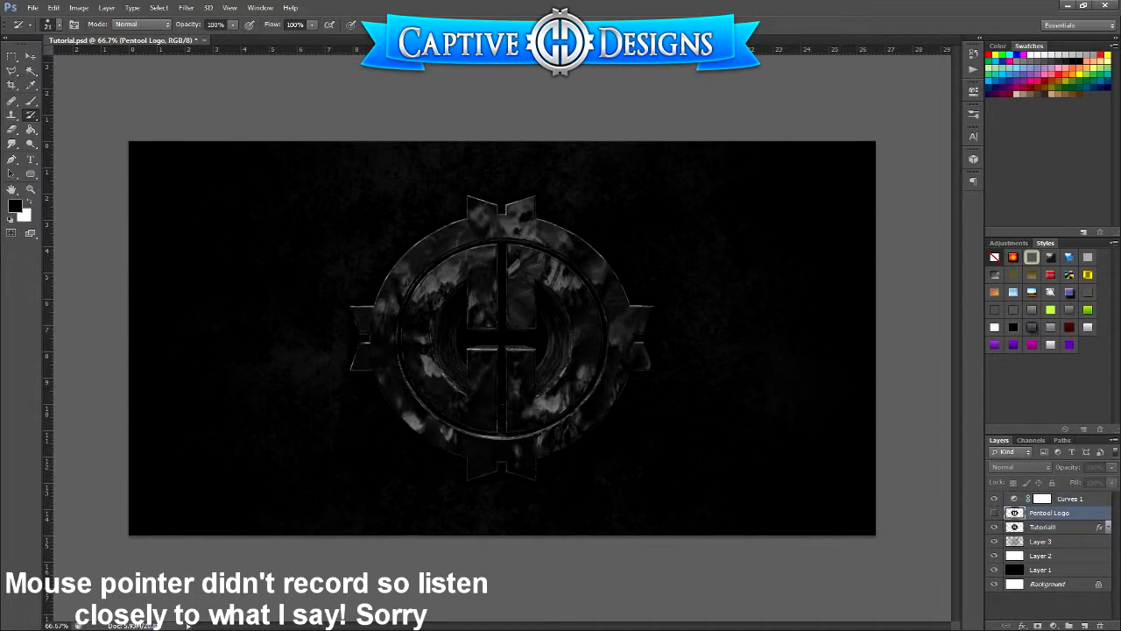
{"action": "left_click", "coordinate": [1056, 528]}
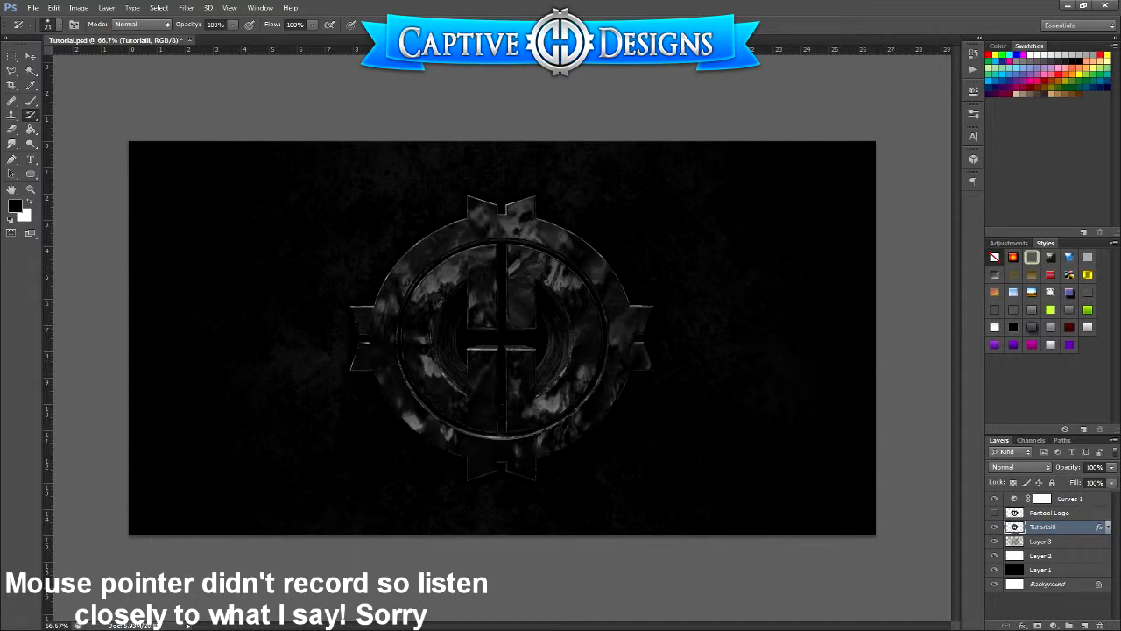
{"action": "key", "text": "p"}
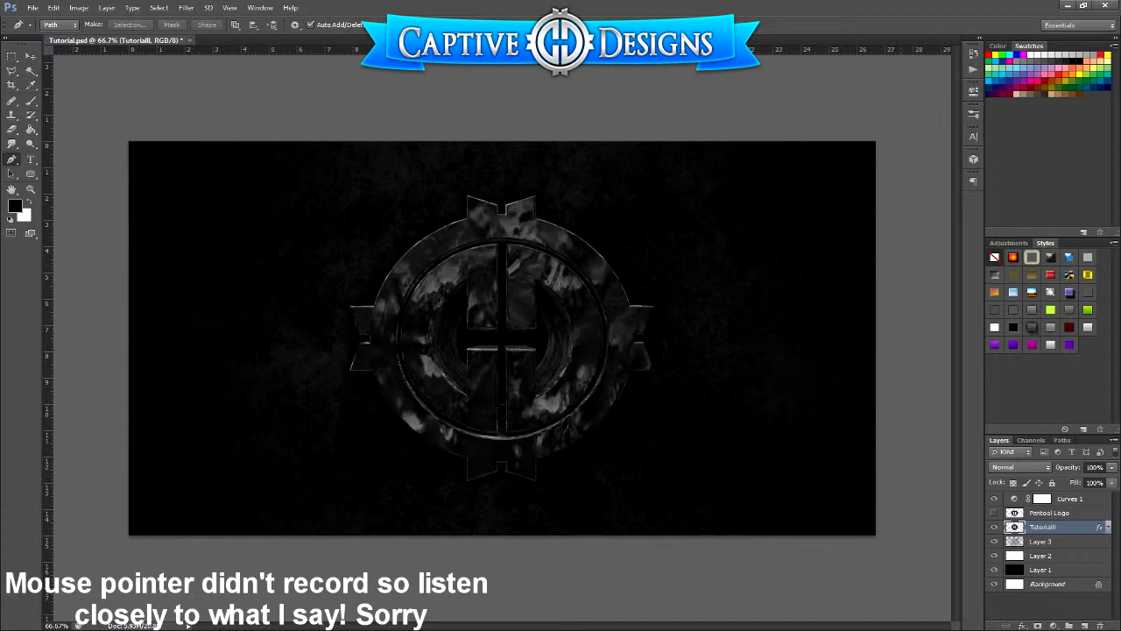
{"action": "left_click", "coordinate": [994, 513]}
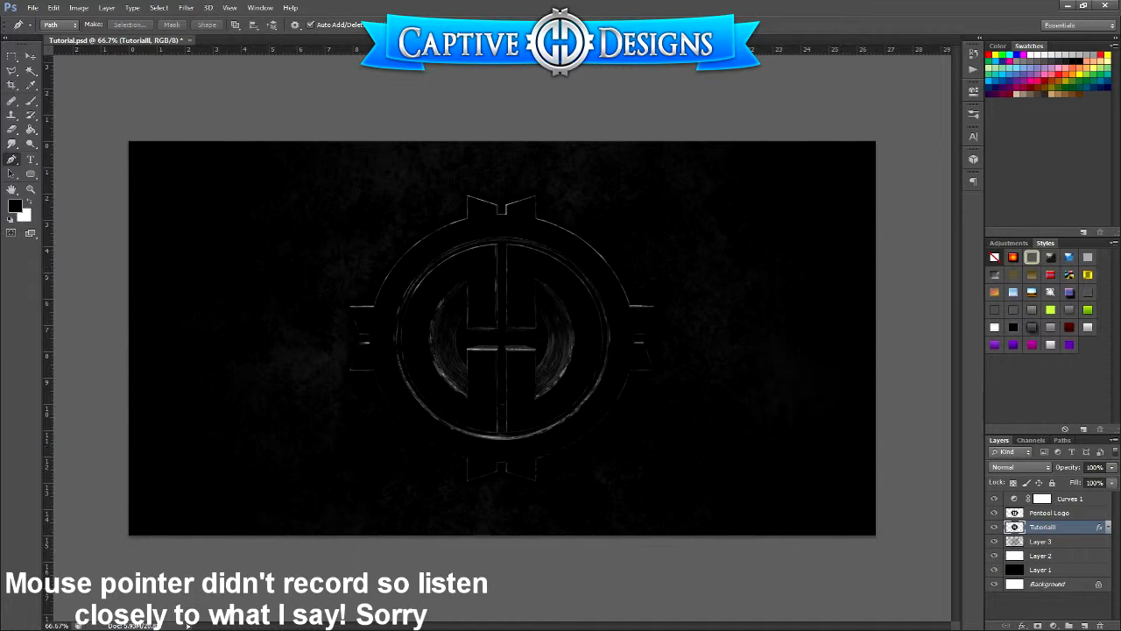
{"action": "left_click", "coordinate": [1050, 513]}
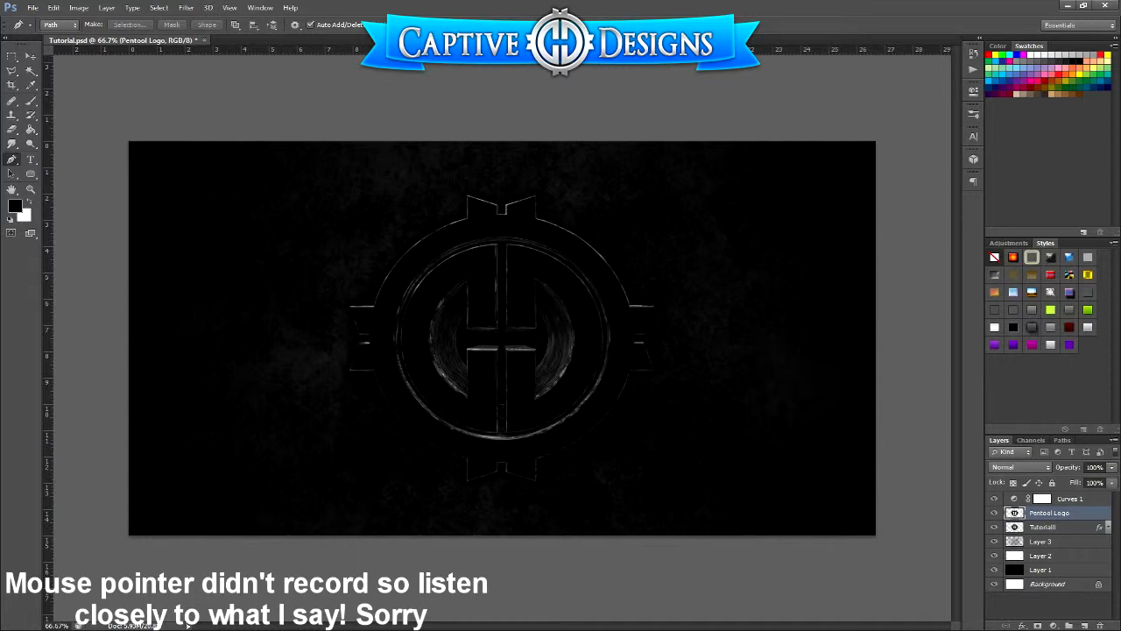
Load the Pentool Logo layer's shape as a selection and save it as a new, unnamed channel in Tutorial.psd.
{"action": "left_click", "coordinate": [1014, 514], "text": "ctrl"}
{"action": "left_click", "coordinate": [158, 7]}
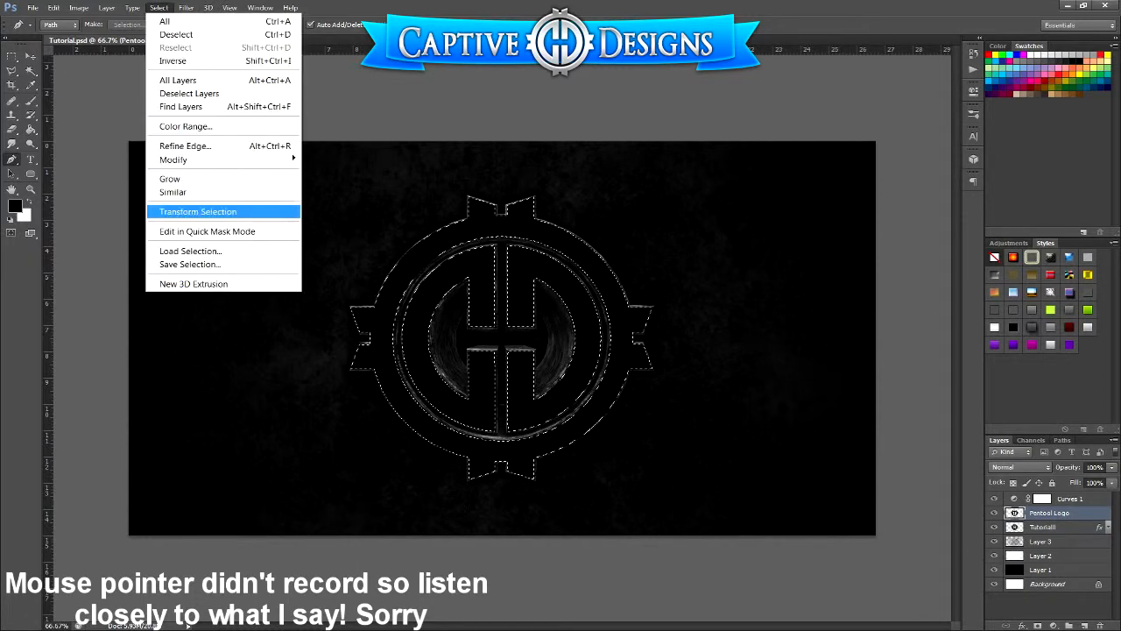
{"action": "left_click", "coordinate": [223, 263]}
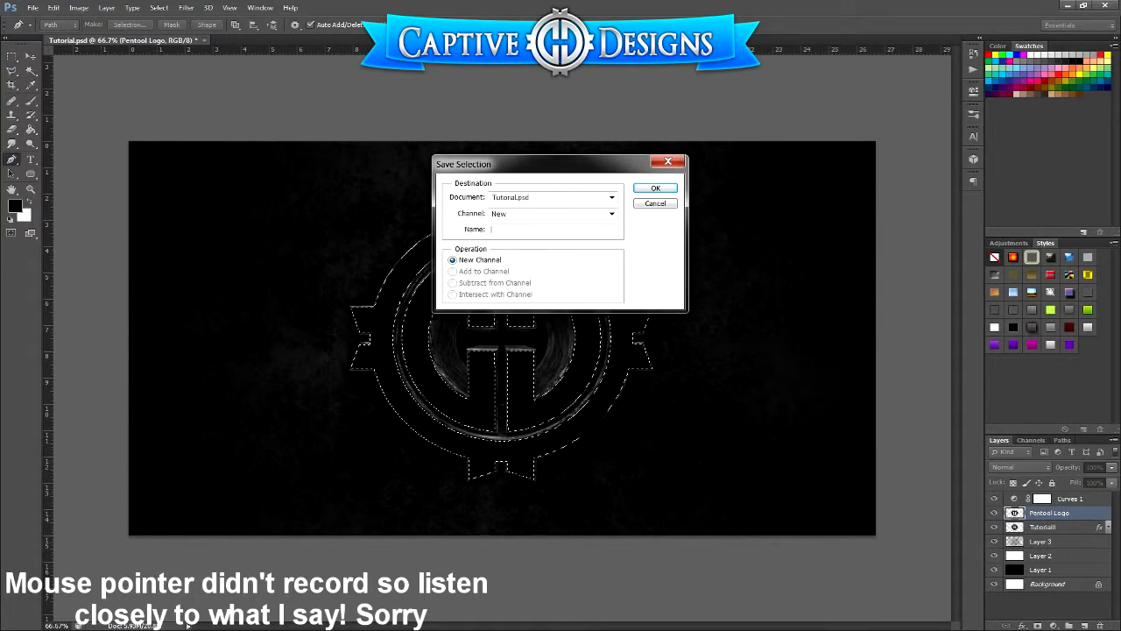
{"action": "key", "text": "Return"}
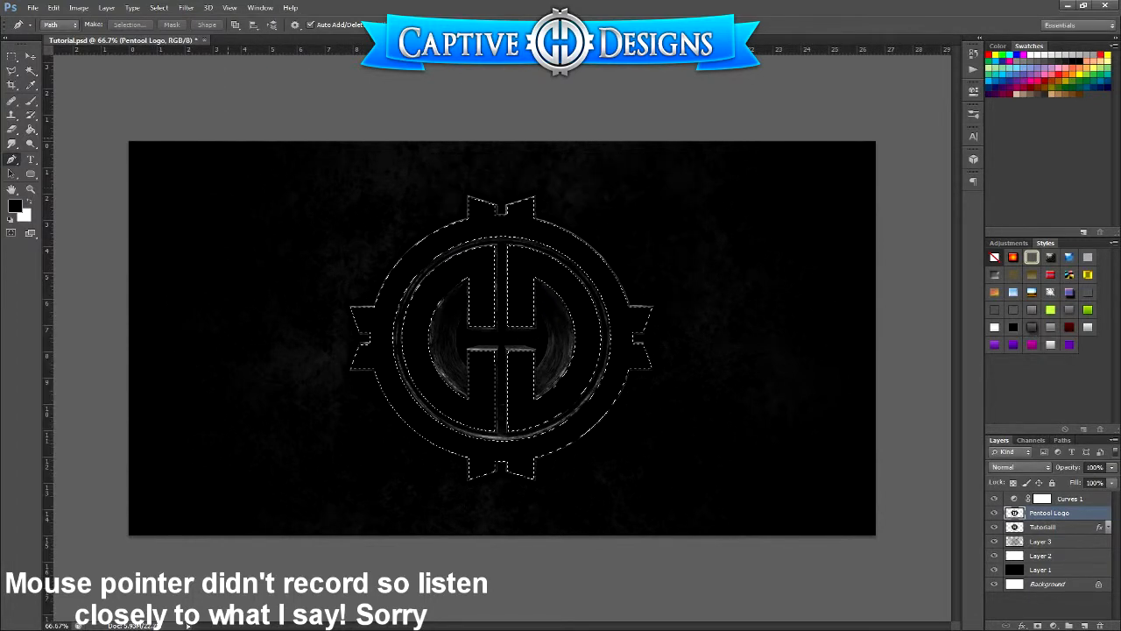
Deselect the logo and fill the Pentool Logo layer with white in Multiply mode at 100% opacity.
{"action": "left_click", "coordinate": [53, 7]}
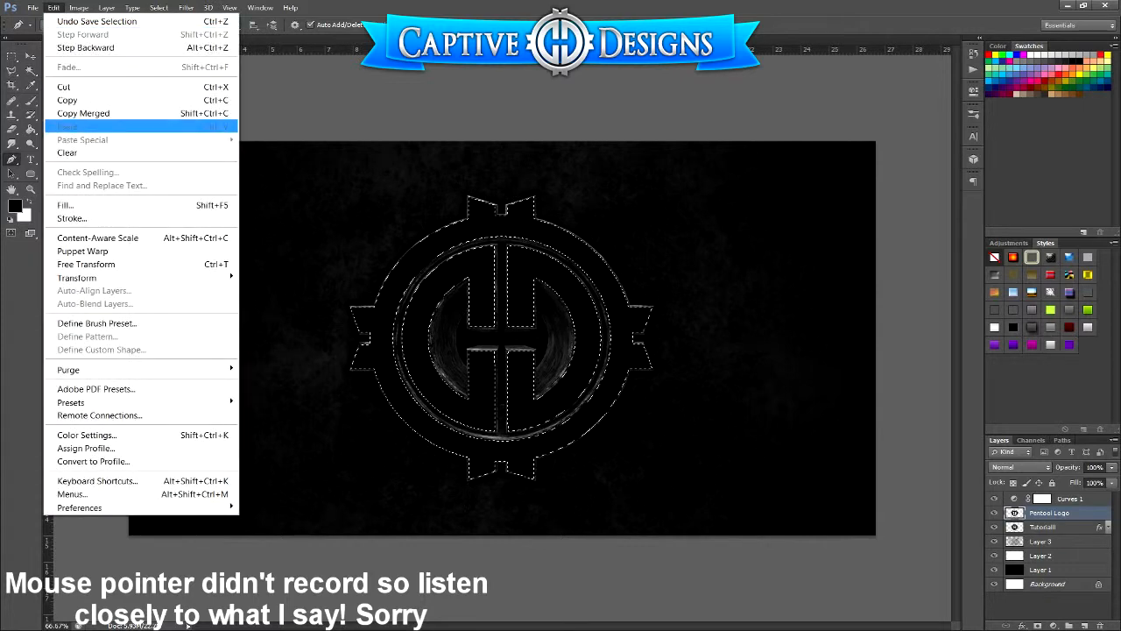
{"action": "mouse_move", "coordinate": [290, 7]}
{"action": "key", "text": "Escape"}
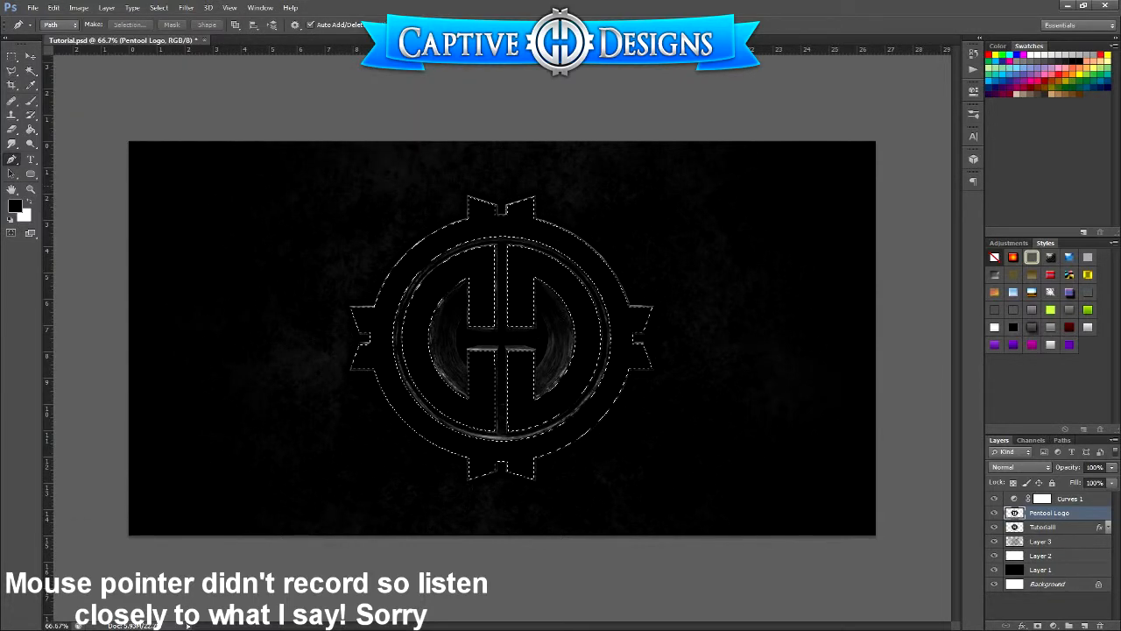
{"action": "key", "text": "ctrl+d"}
{"action": "left_click", "coordinate": [54, 8]}
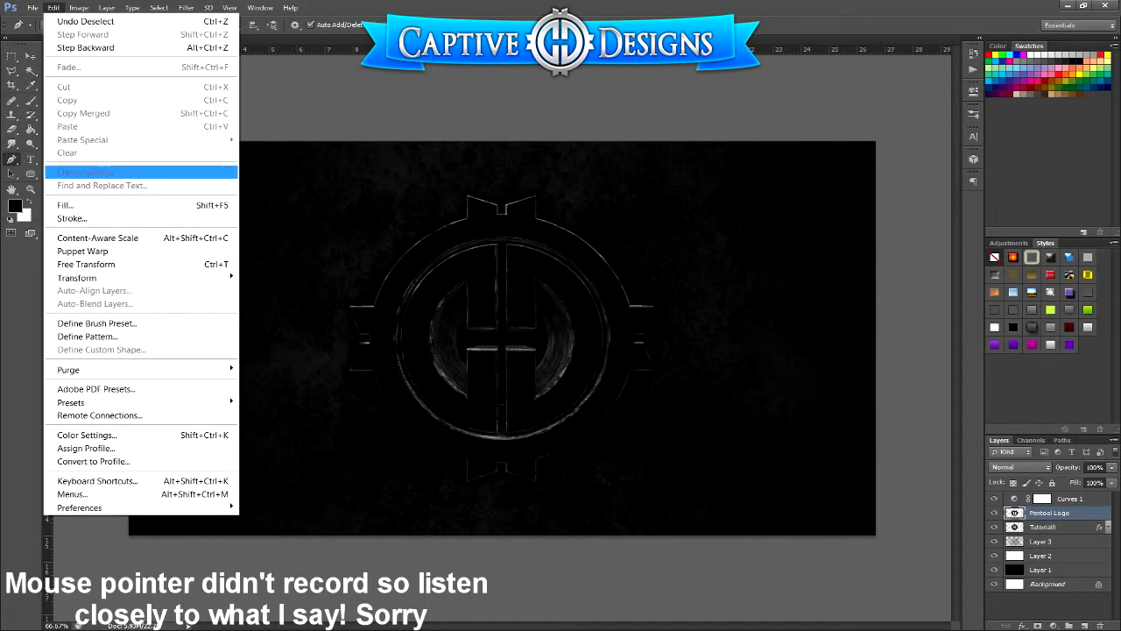
{"action": "left_click", "coordinate": [70, 205]}
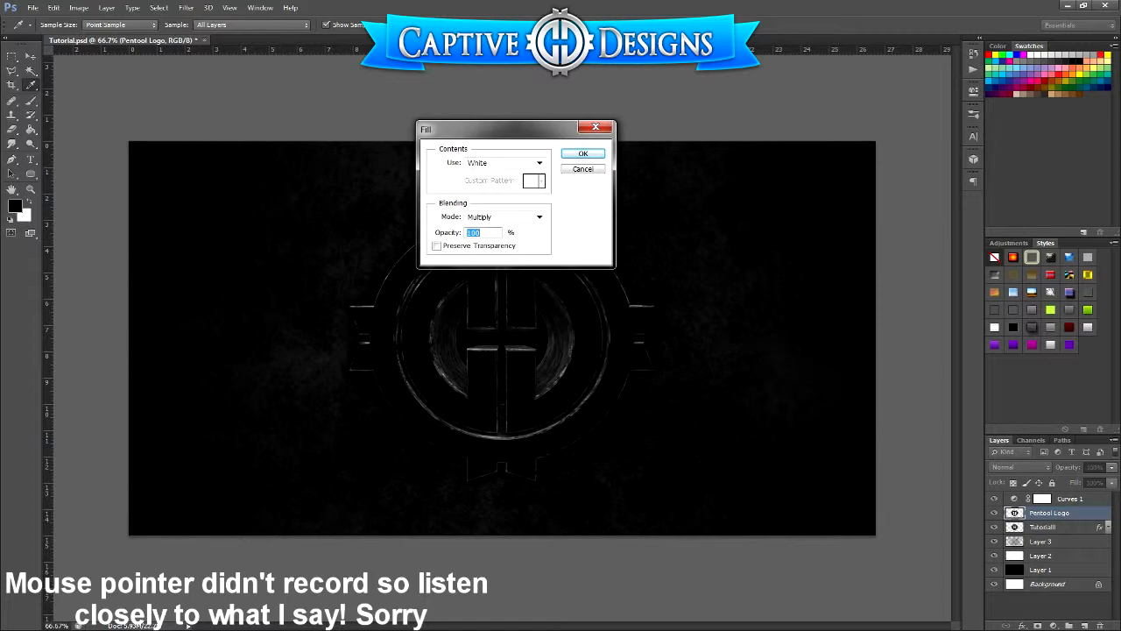
{"action": "key", "text": "Return"}
{"action": "key", "text": "p"}
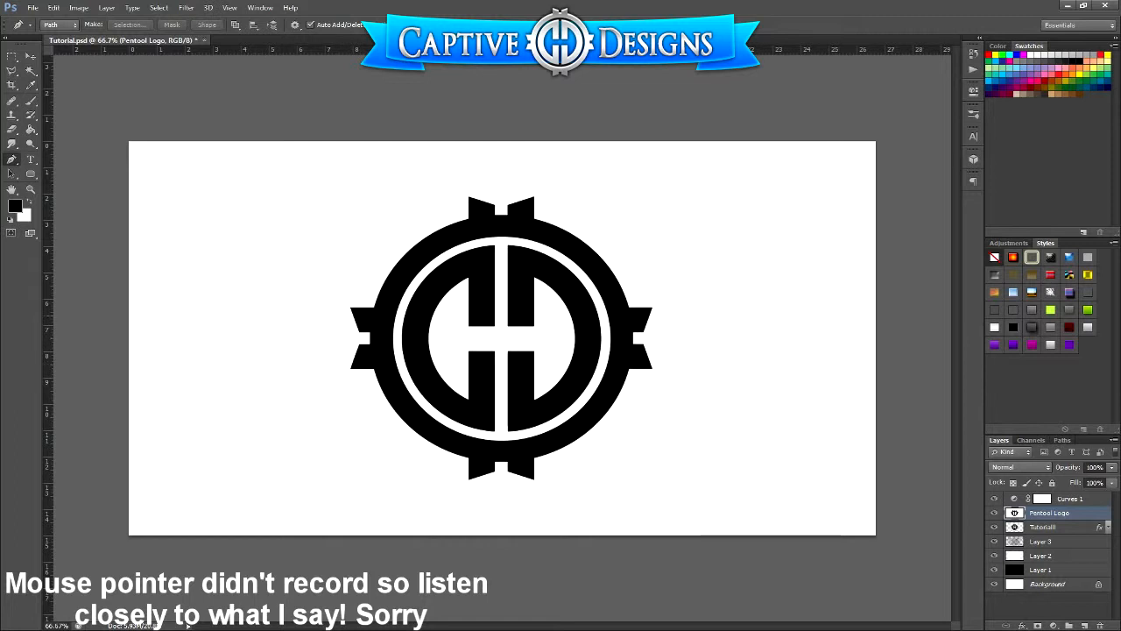
Apply a Gaussian Blur with a 4.0 pixel radius to the Pentool Logo layer.
{"action": "left_click", "coordinate": [158, 7]}
{"action": "mouse_move", "coordinate": [186, 7]}
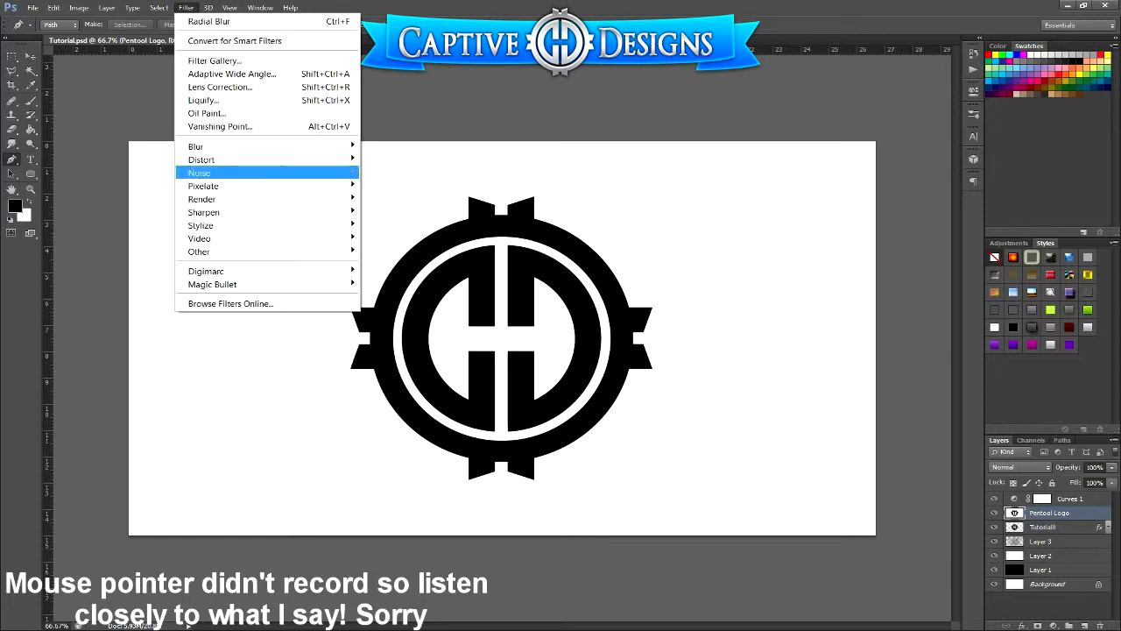
{"action": "mouse_move", "coordinate": [219, 146]}
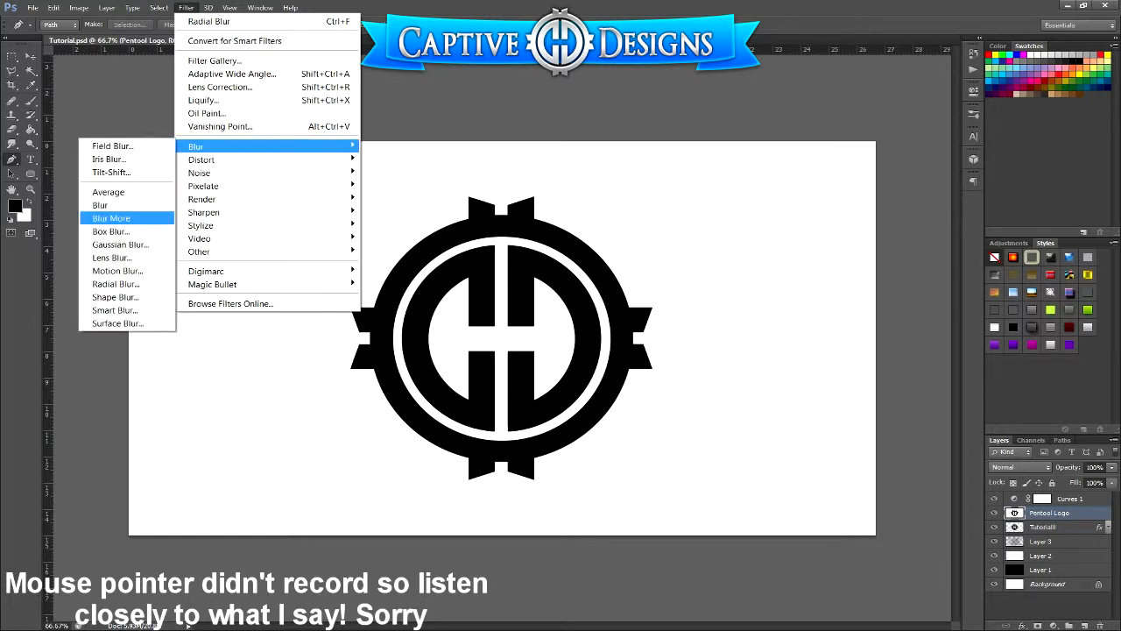
{"action": "left_click", "coordinate": [118, 244]}
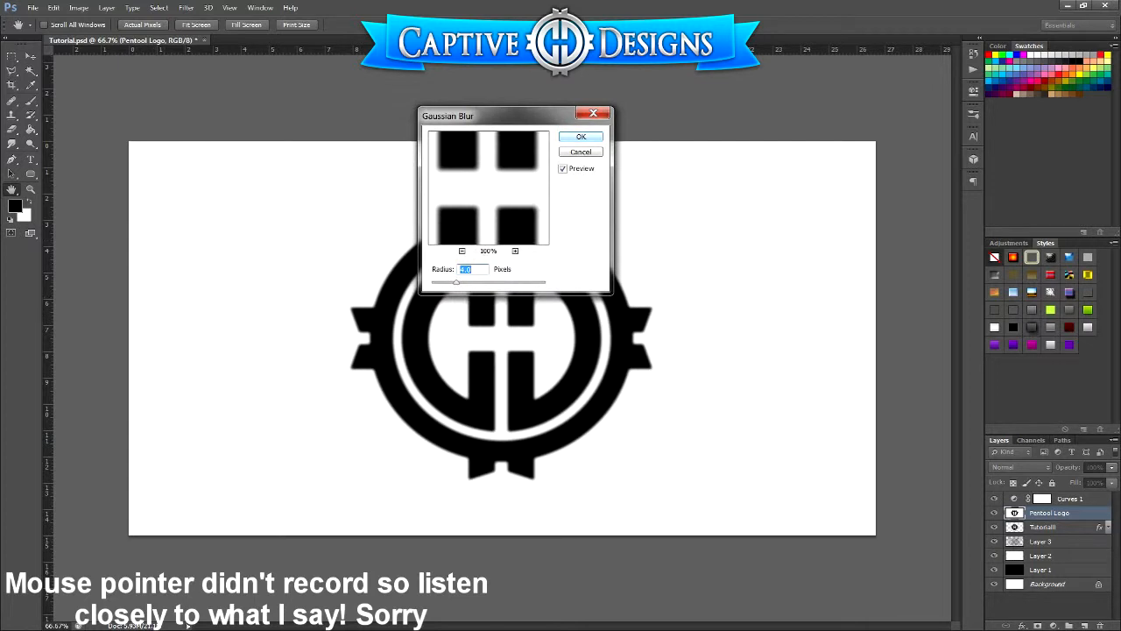
{"action": "key", "text": "Return"}
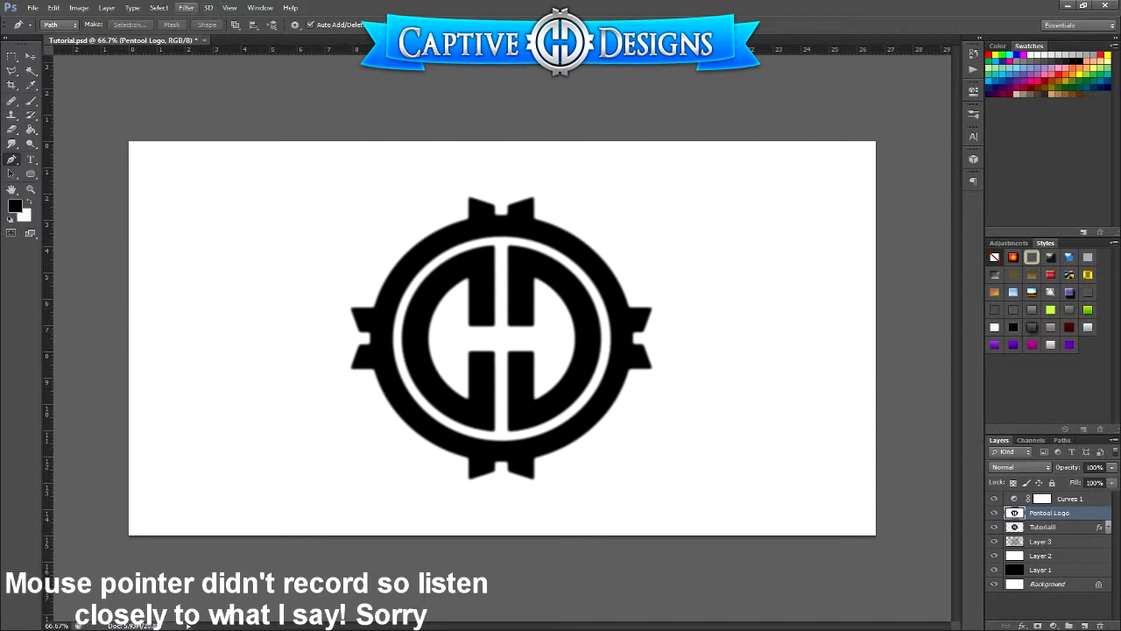
Apply the Solarize filter to the blurred Pentool Logo layer.
{"action": "left_click", "coordinate": [185, 7]}
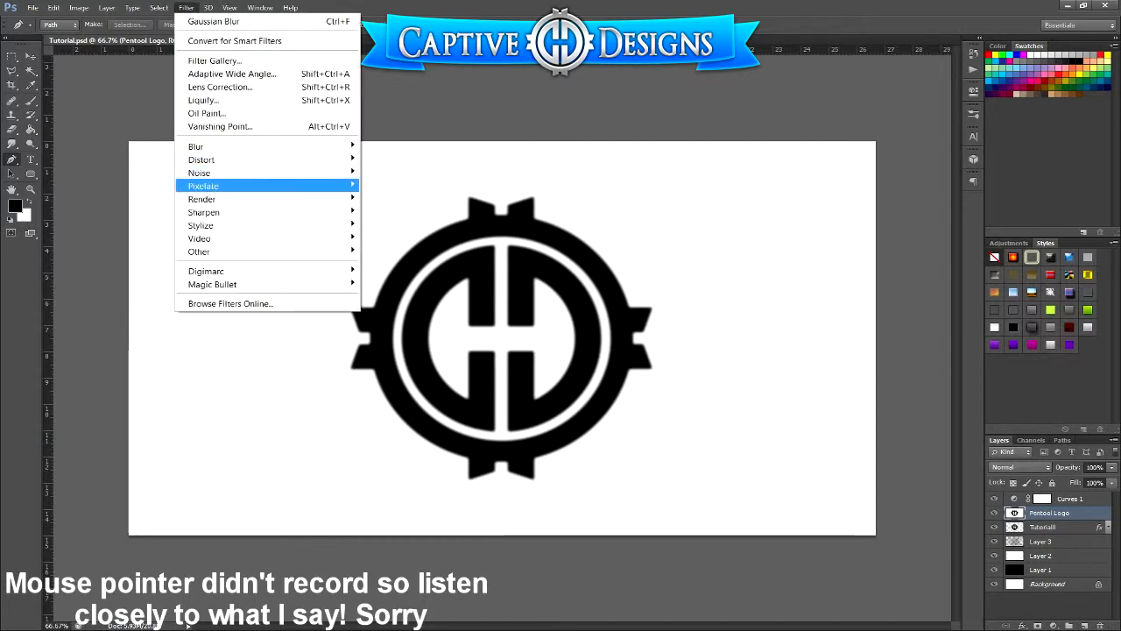
{"action": "mouse_move", "coordinate": [211, 212]}
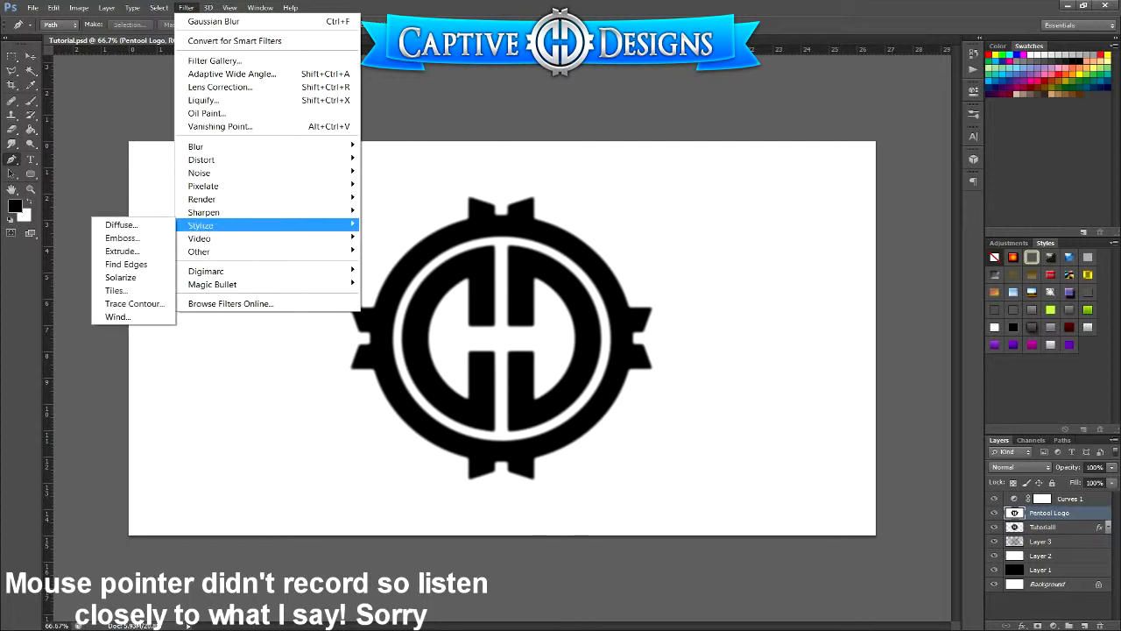
{"action": "left_click", "coordinate": [120, 277]}
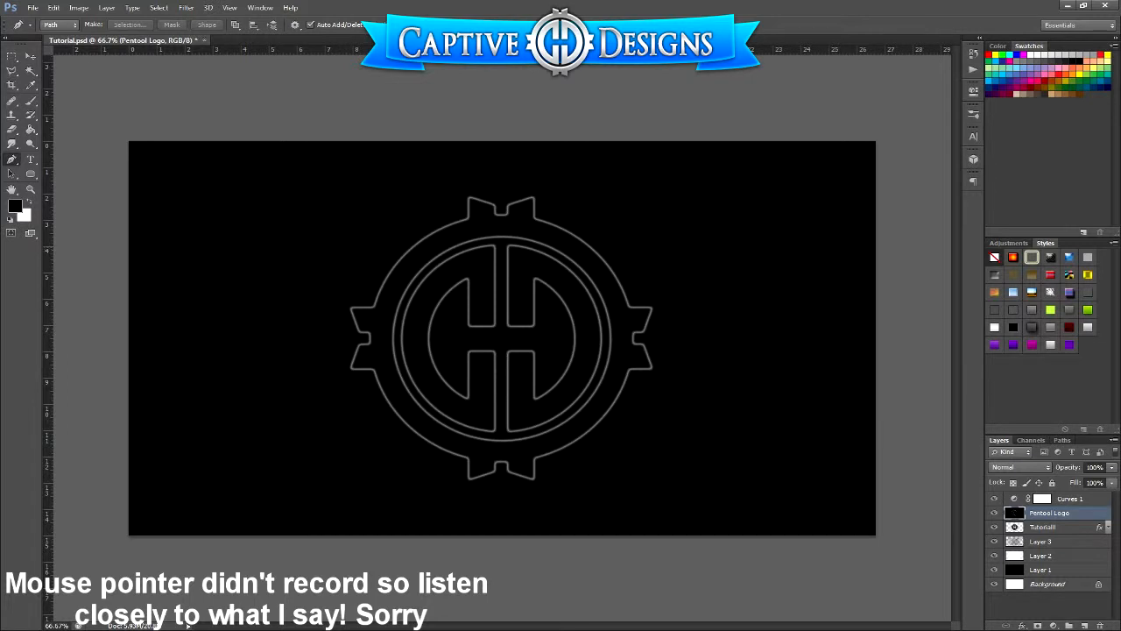
Brighten the logo outlines with Levels by setting the white input level to 128.
{"action": "key", "text": "ctrl+l"}
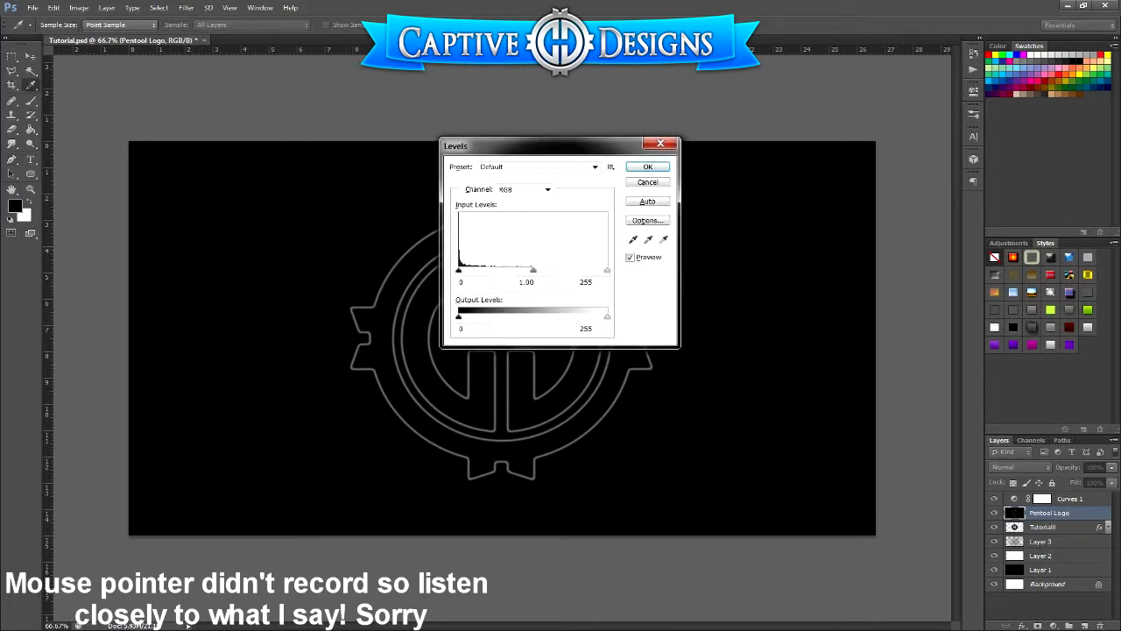
{"action": "left_click_drag", "start_coordinate": [593, 282], "coordinate": [578, 282]}
{"action": "type", "text": "128"}
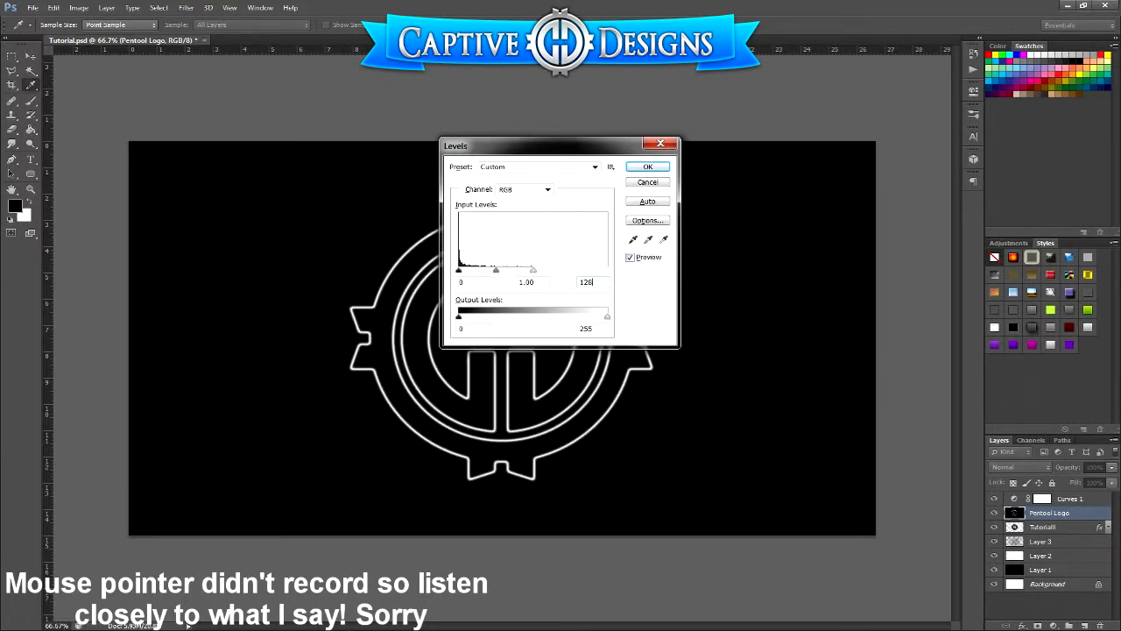
{"action": "key", "text": "Return"}
{"action": "key", "text": "p"}
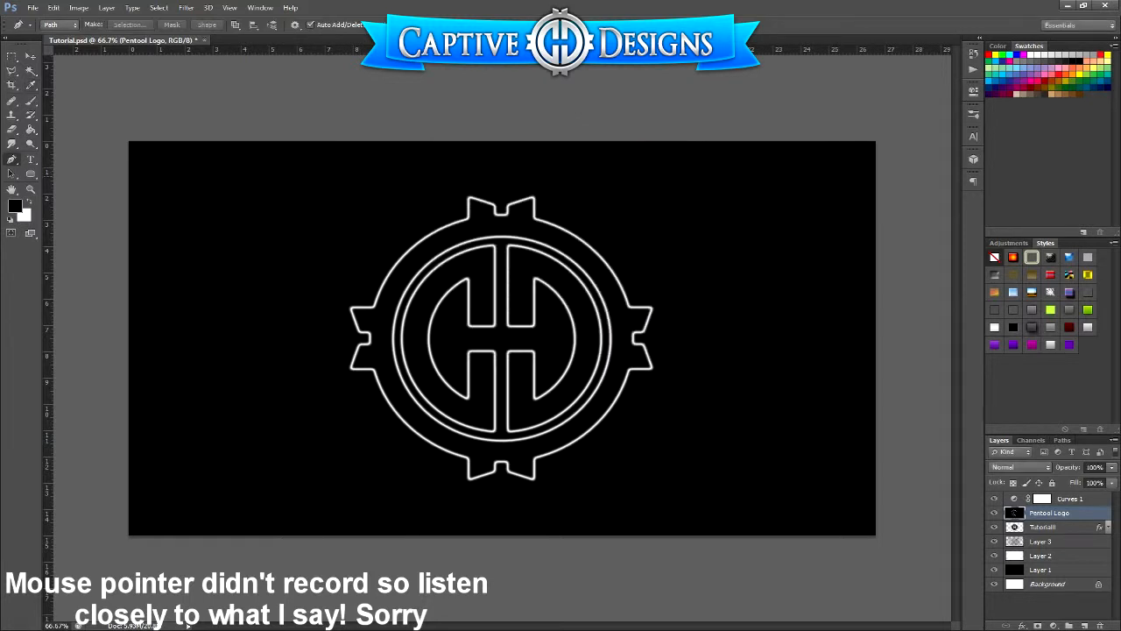
Duplicate the Pentool Logo layer and leave the copy selected.
{"action": "key", "text": "ctrl+j"}
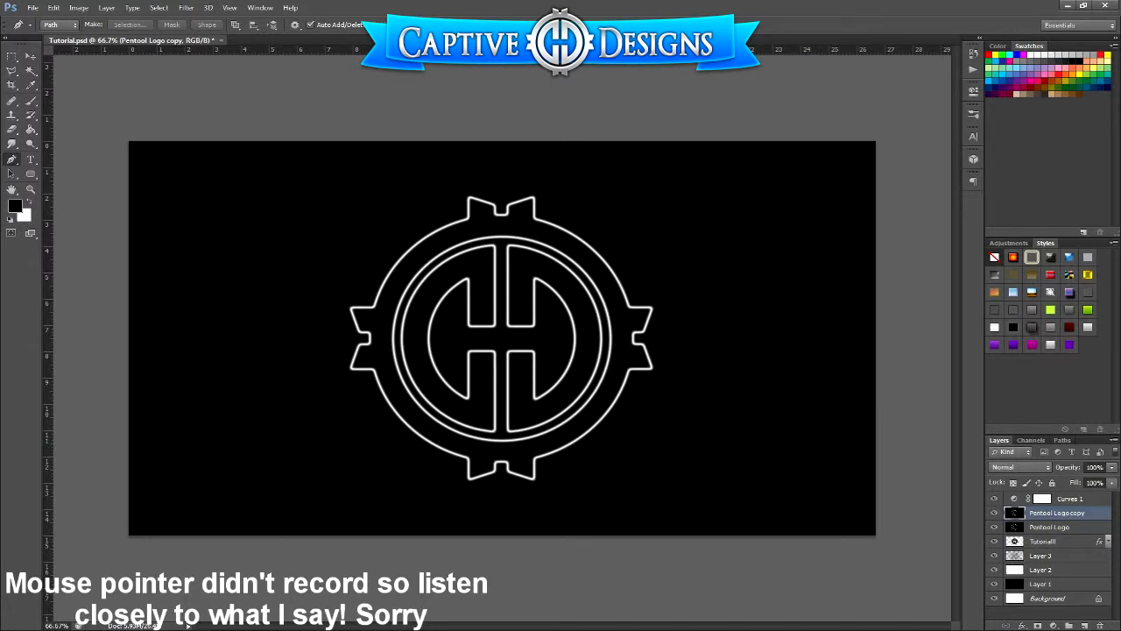
{"action": "left_click", "coordinate": [1050, 527]}
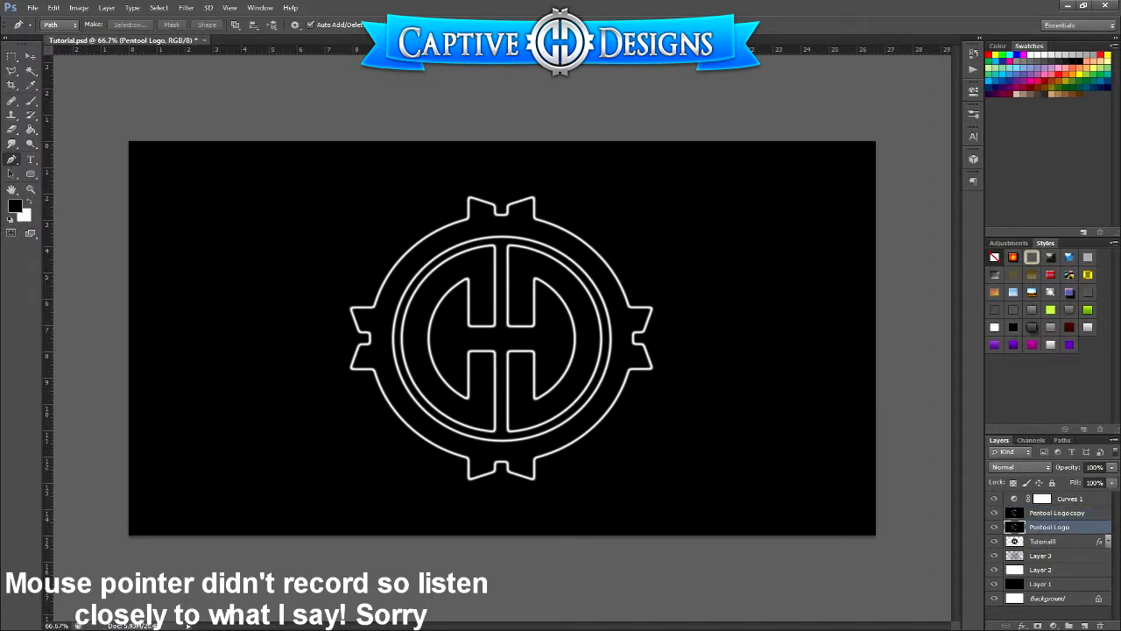
{"action": "left_click", "coordinate": [1058, 514]}
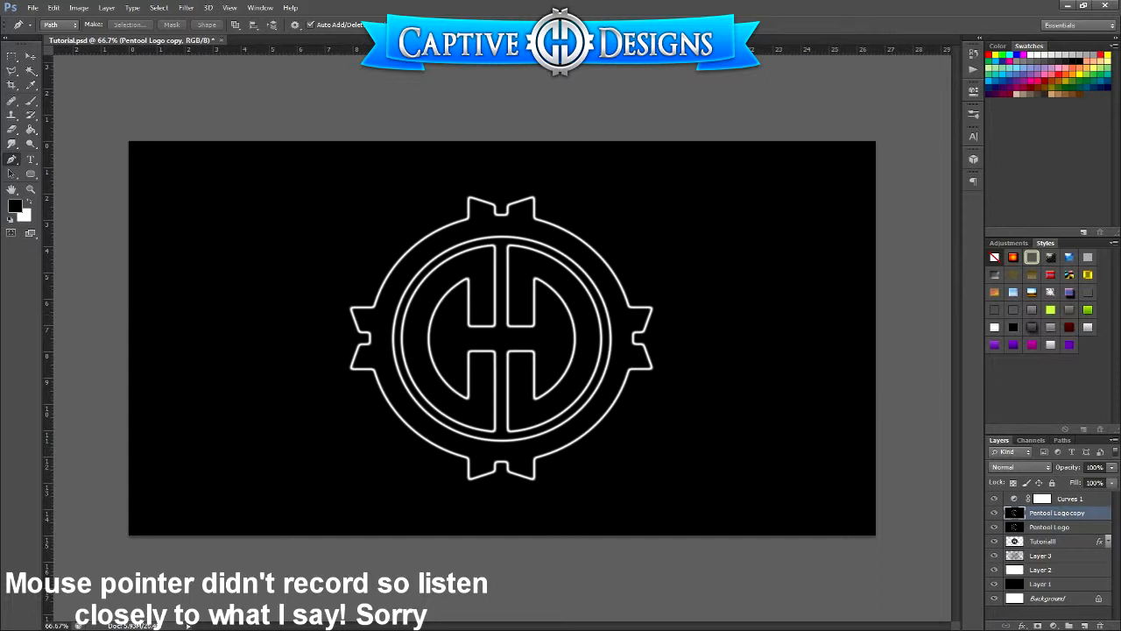
Distort the Pentool Logo copy with Polar Coordinates using the Polar to Rectangular option.
{"action": "left_click", "coordinate": [185, 7]}
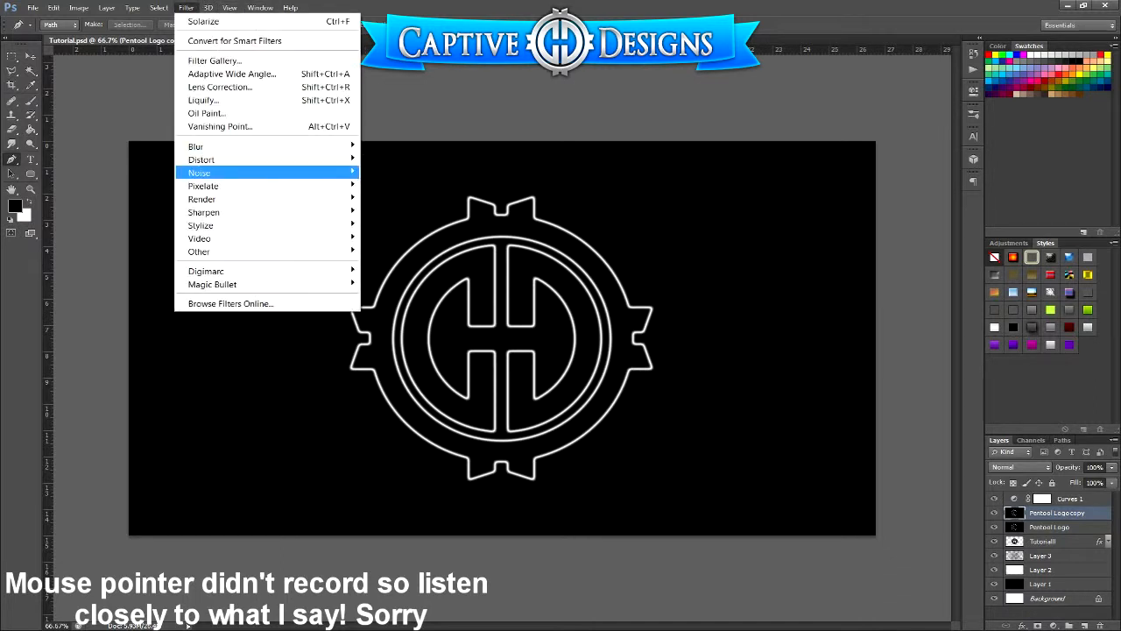
{"action": "mouse_move", "coordinate": [202, 159]}
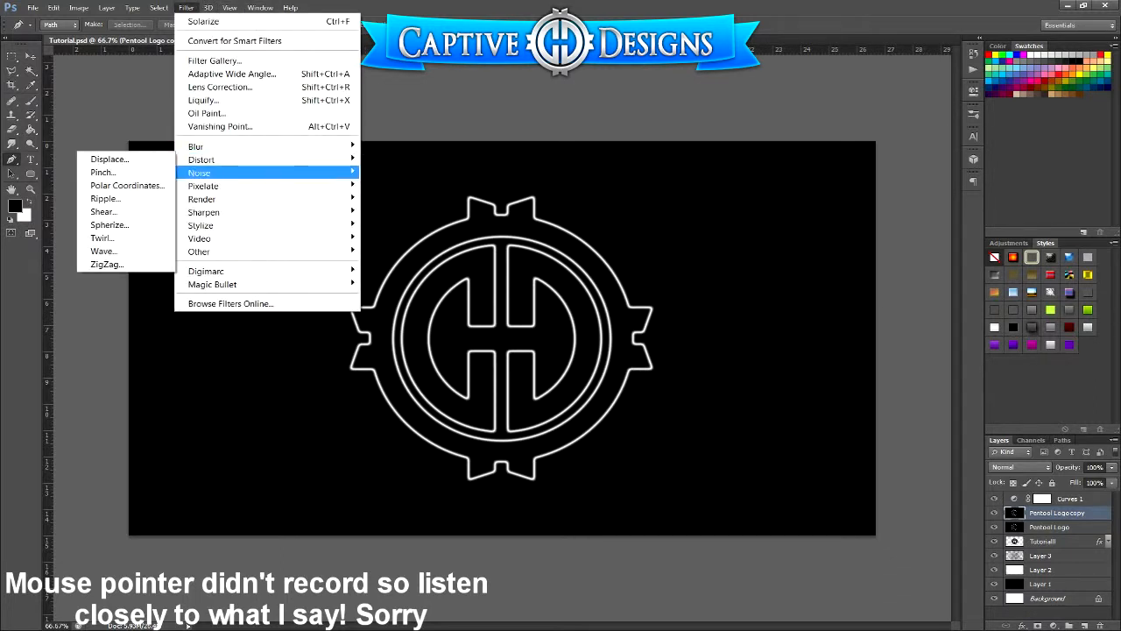
{"action": "left_click", "coordinate": [126, 185]}
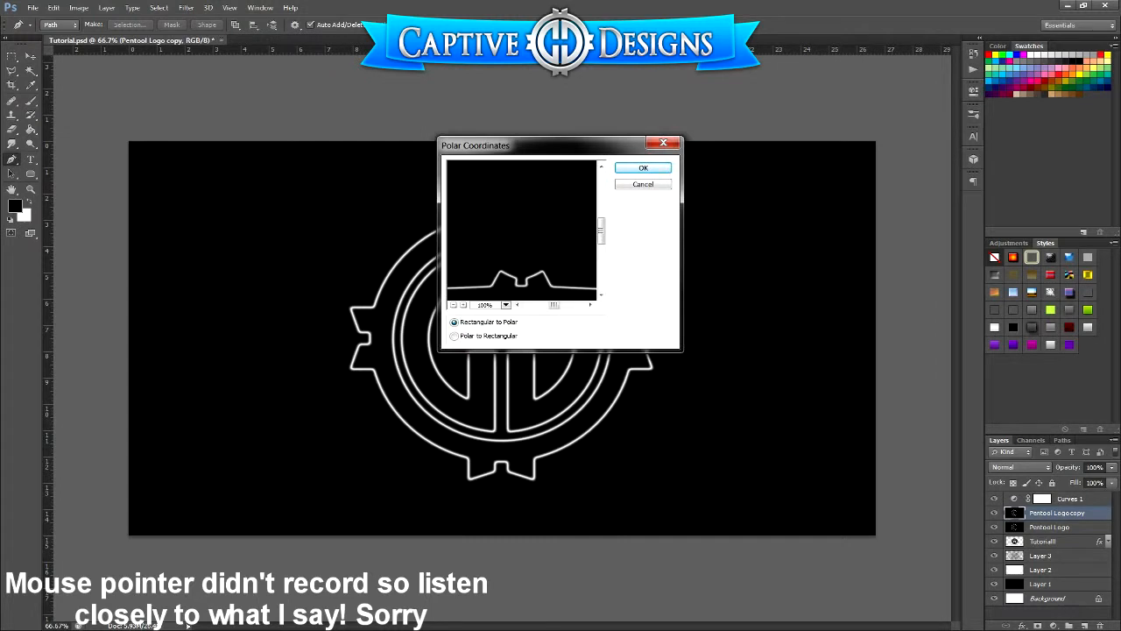
{"action": "left_click", "coordinate": [455, 337]}
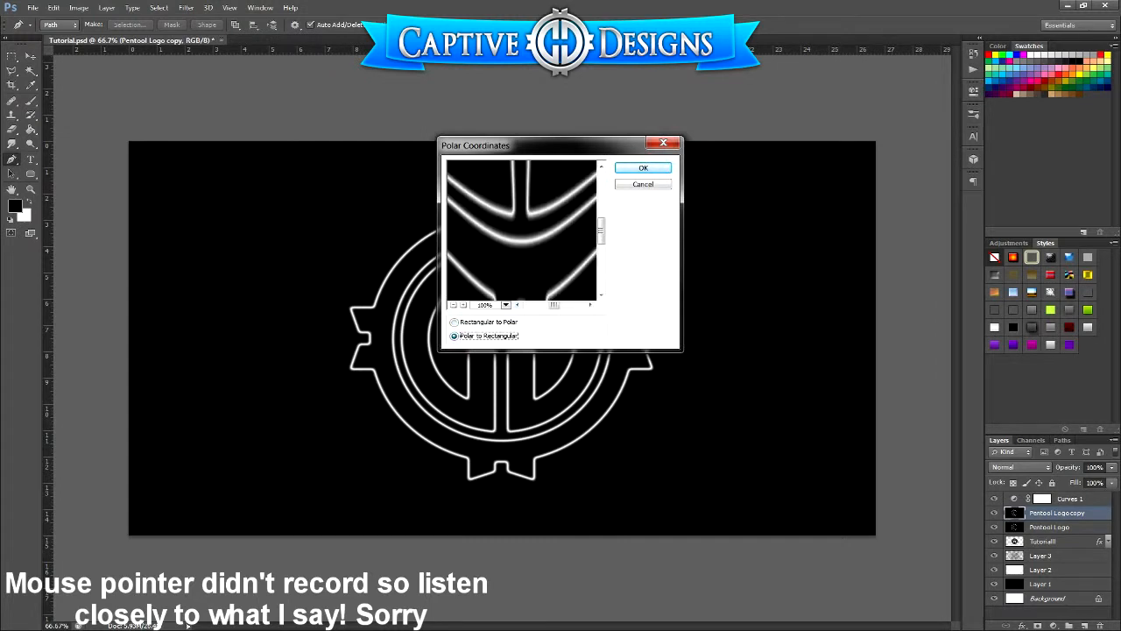
{"action": "key", "text": "Return"}
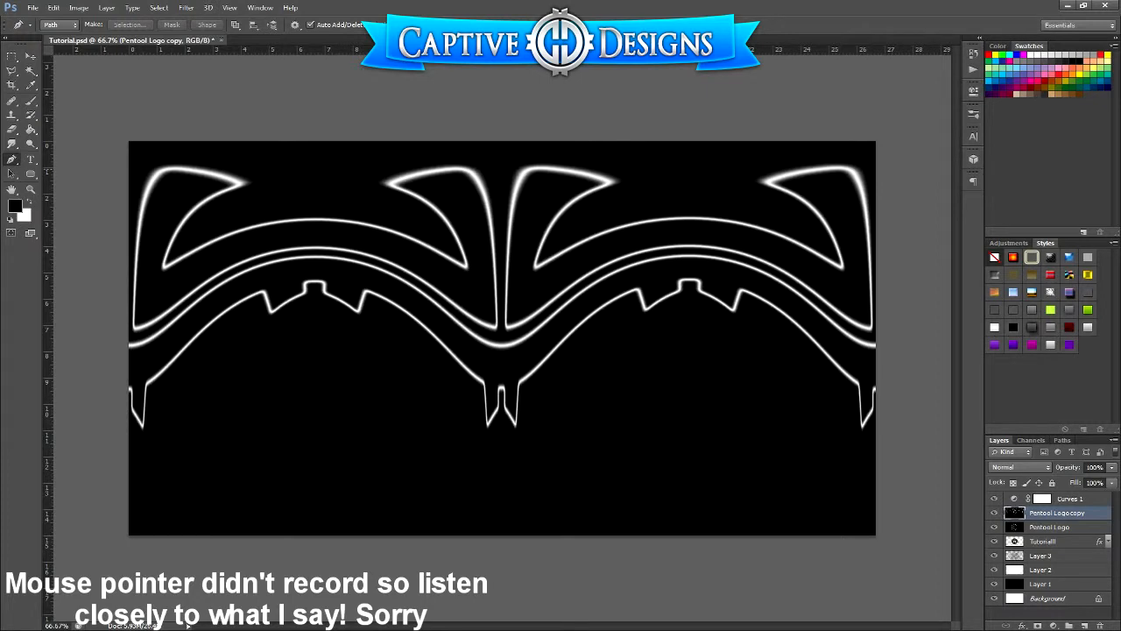
Rotate the canvas 90° clockwise and invert the colours of the Pentool Logo copy layer.
{"action": "left_click", "coordinate": [79, 7]}
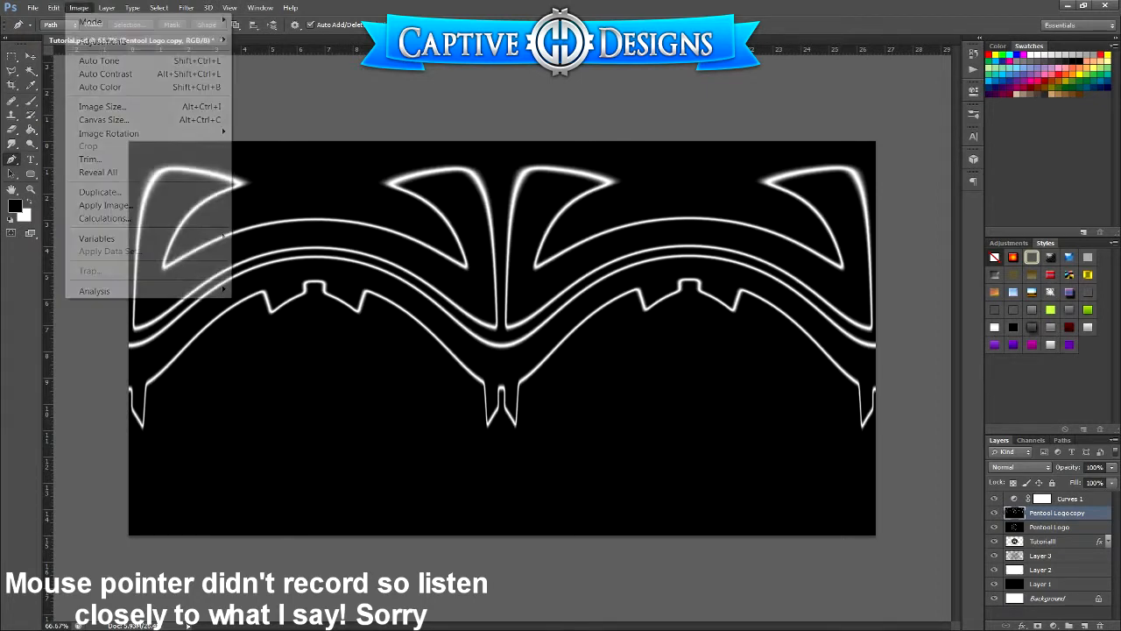
{"action": "mouse_move", "coordinate": [109, 133]}
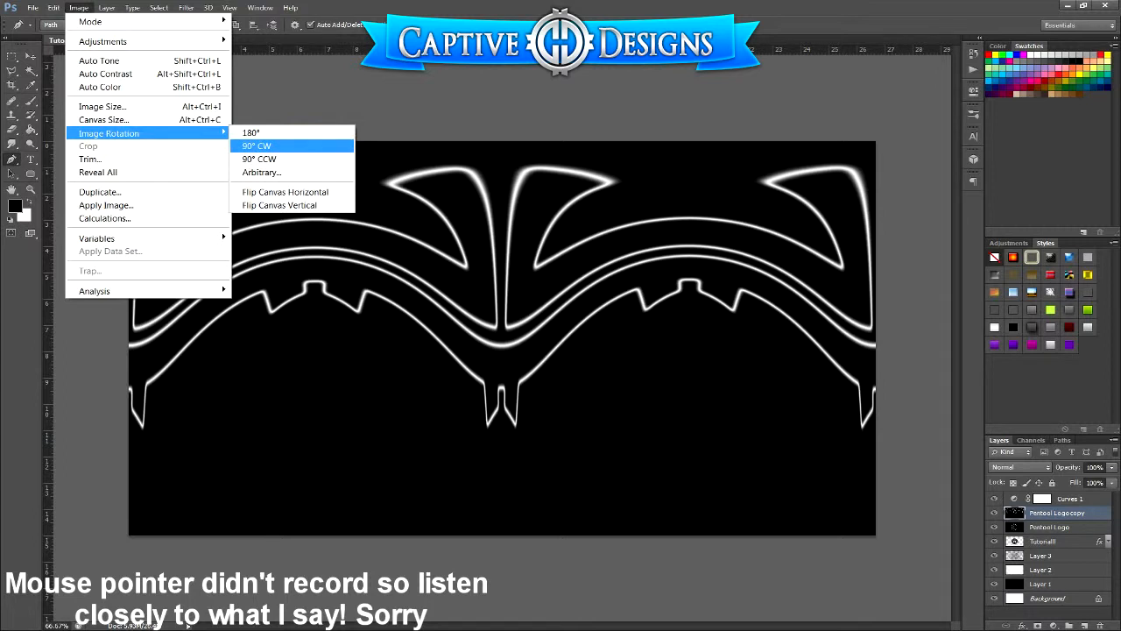
{"action": "left_click", "coordinate": [257, 146]}
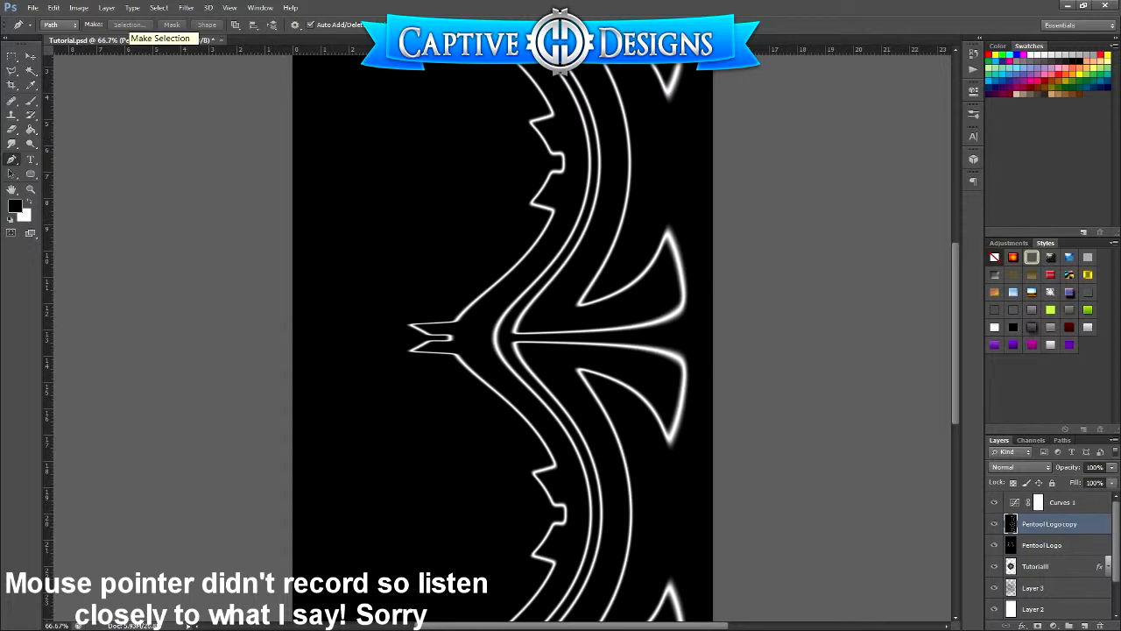
{"action": "key", "text": "ctrl+i"}
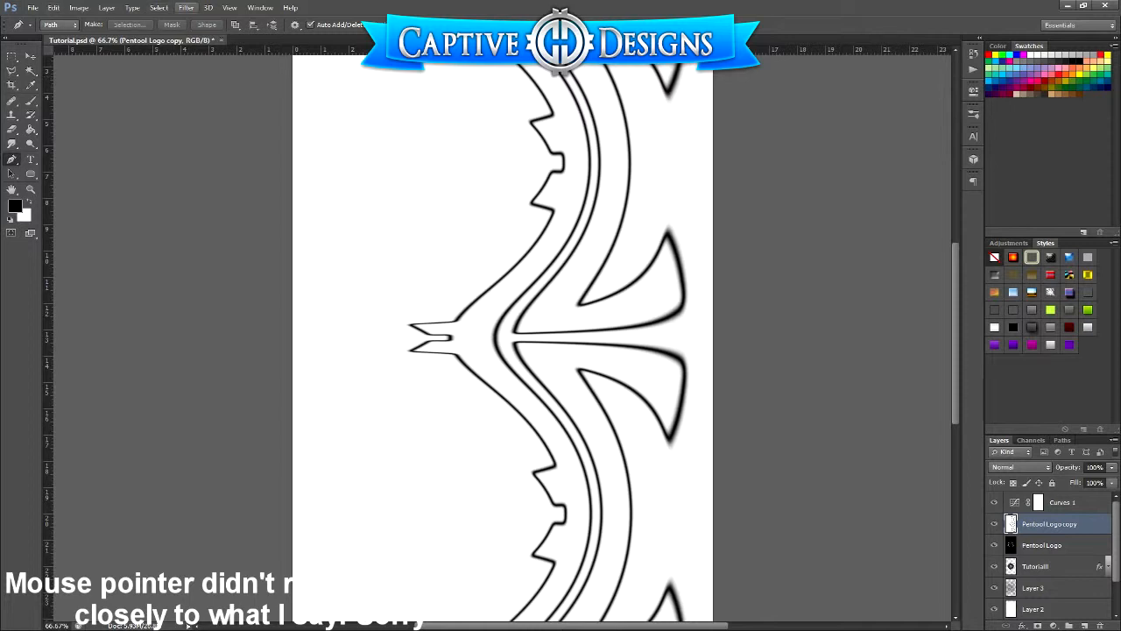
Apply the Wind filter to the Pentool Logo copy three times, using the Wind method and the From the Right direction.
{"action": "left_click", "coordinate": [186, 7]}
{"action": "mouse_move", "coordinate": [263, 225]}
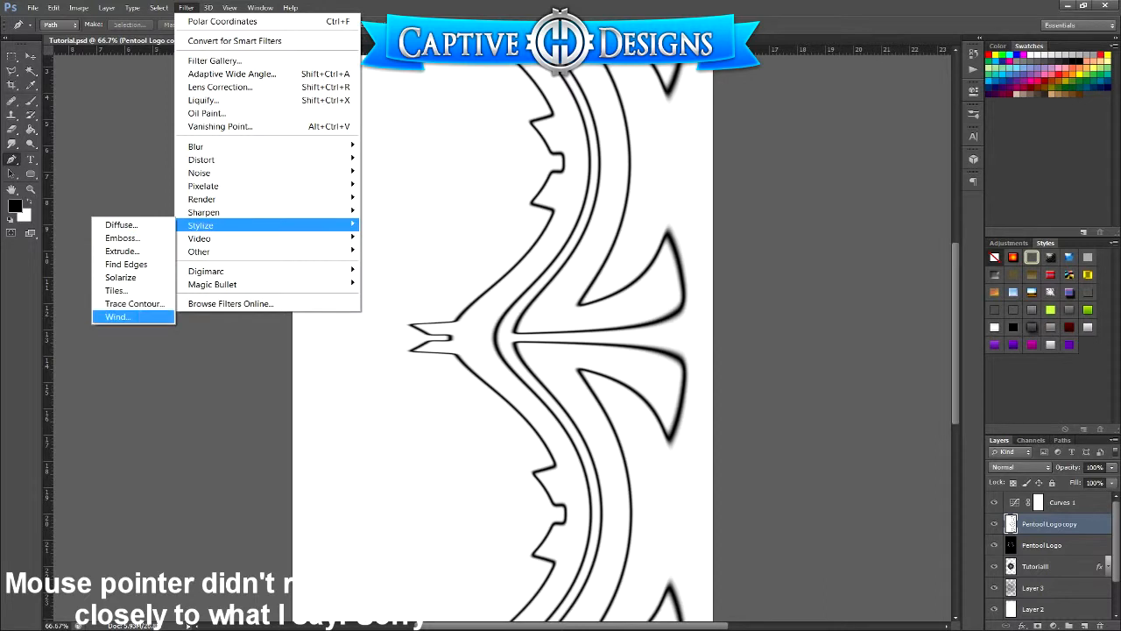
{"action": "left_click", "coordinate": [118, 316]}
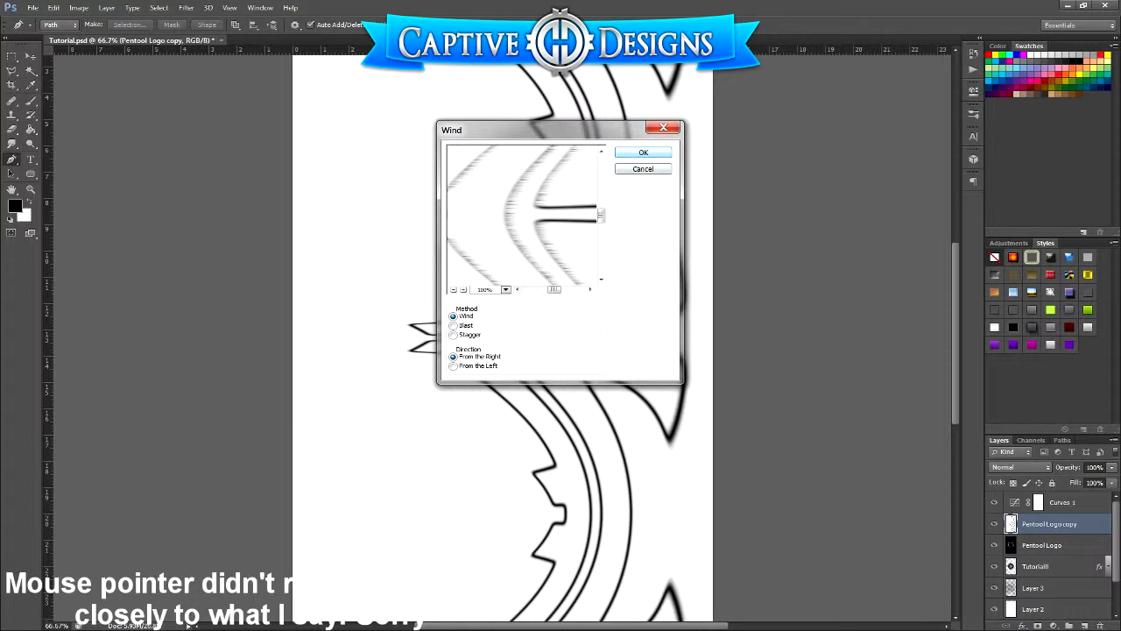
{"action": "key", "text": "Return"}
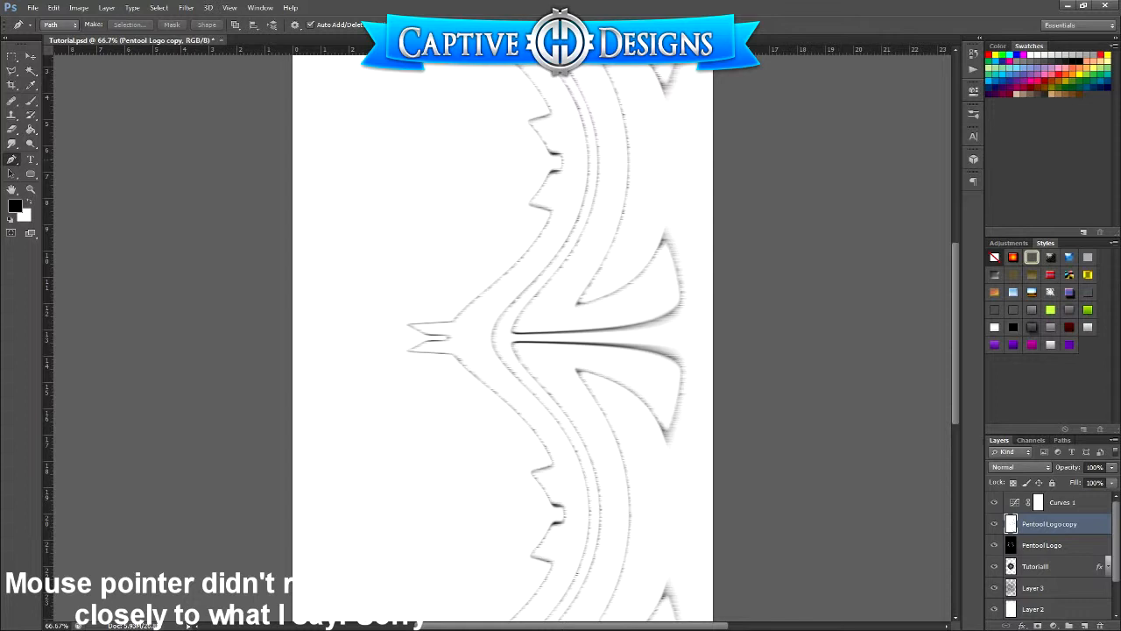
{"action": "key", "text": "ctrl+f"}
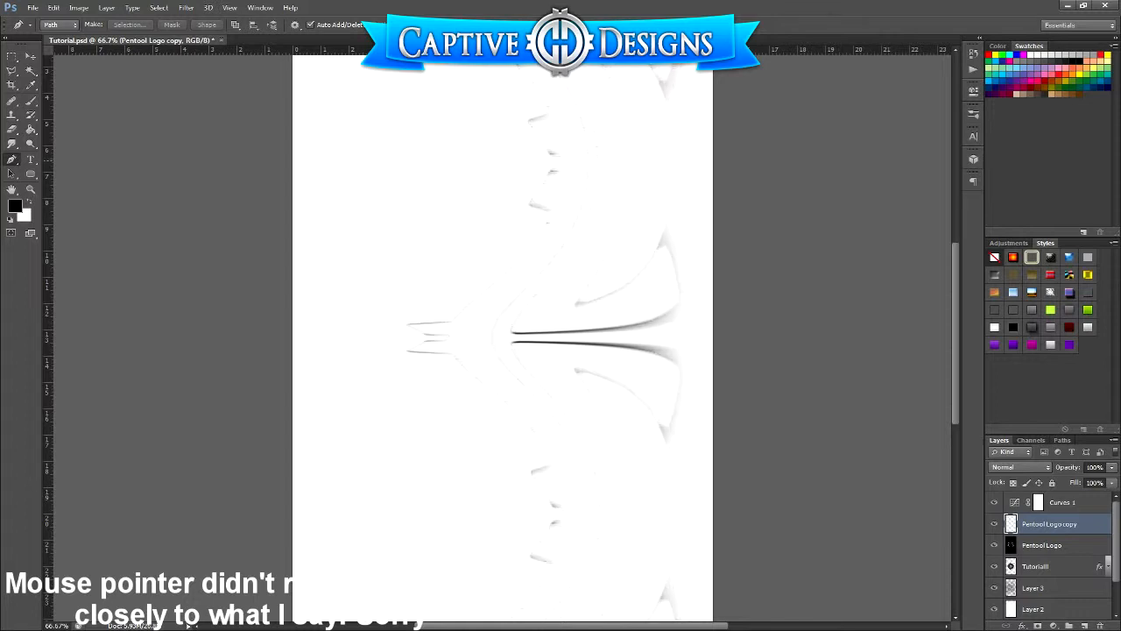
{"action": "key", "text": "ctrl+f"}
Invert the Pentool Logo copy again and reapply the same Wind filter three more times.
{"action": "key", "text": "ctrl+i"}
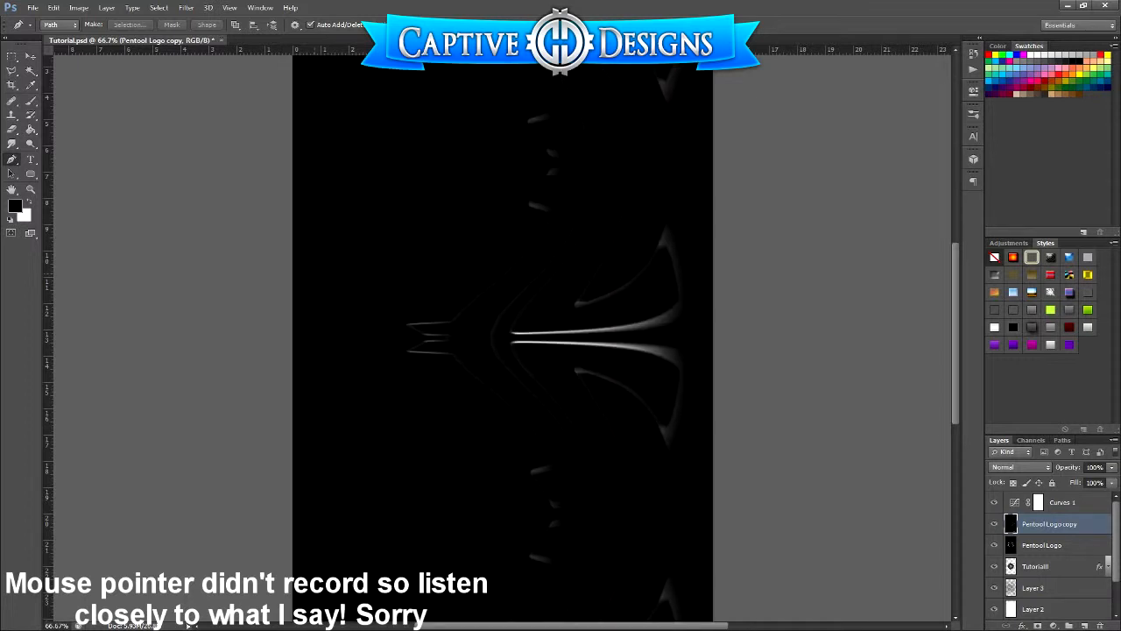
{"action": "key", "text": "ctrl+f"}
{"action": "key", "text": "ctrl+f"}
{"action": "key", "text": "ctrl+f"}
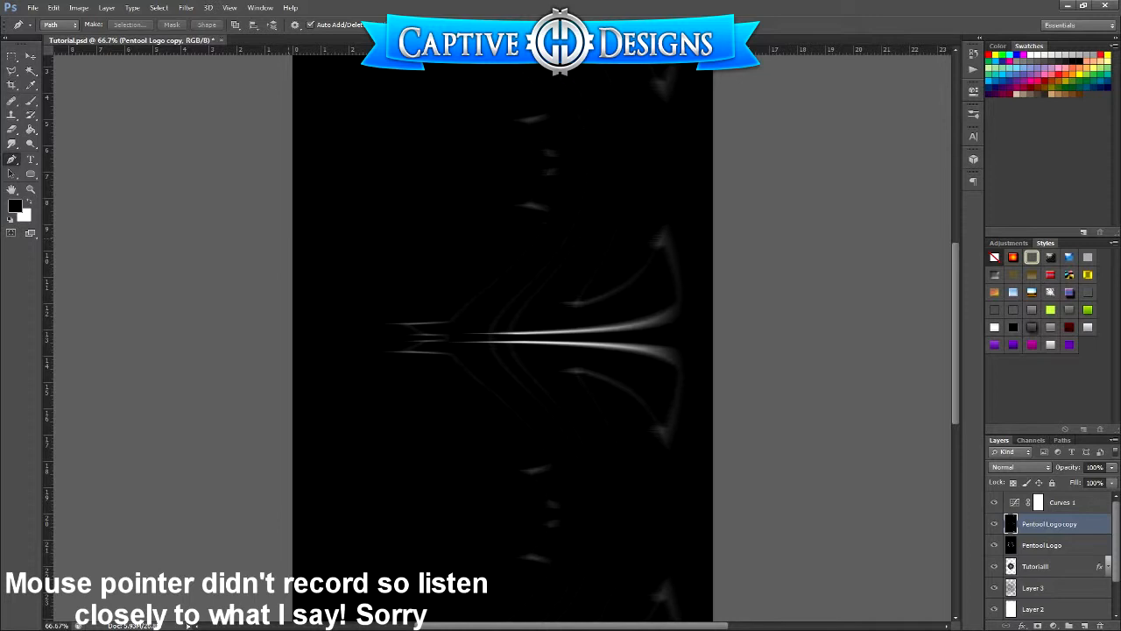
Brighten the streaks with Auto Tone and rotate the canvas 90° counterclockwise.
{"action": "key", "text": "ctrl+shift+l"}
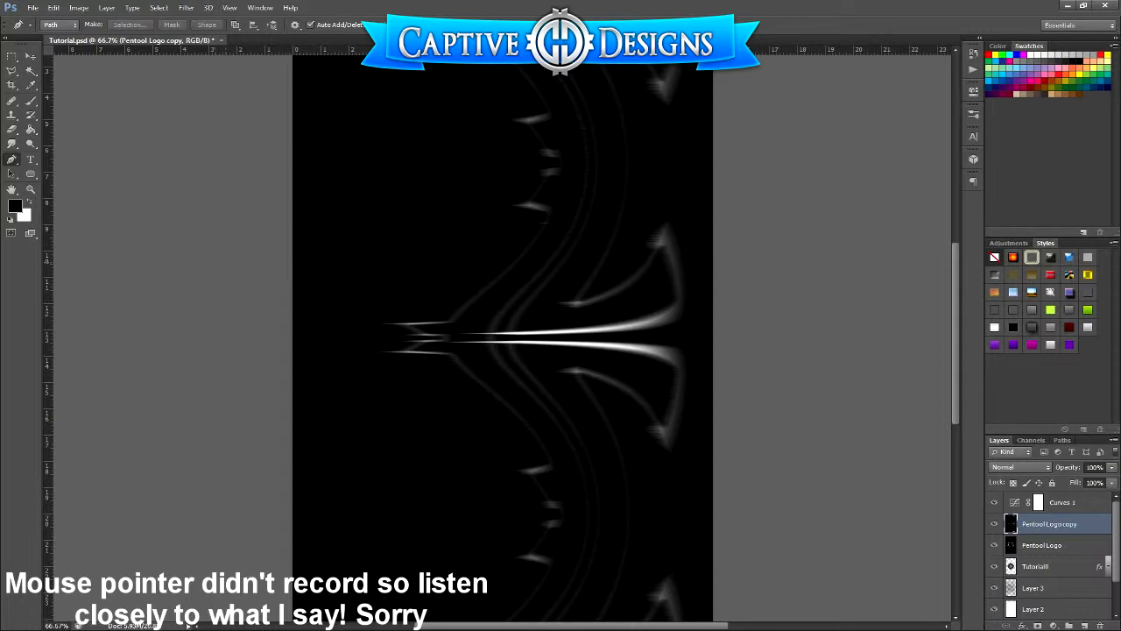
{"action": "left_click", "coordinate": [79, 7]}
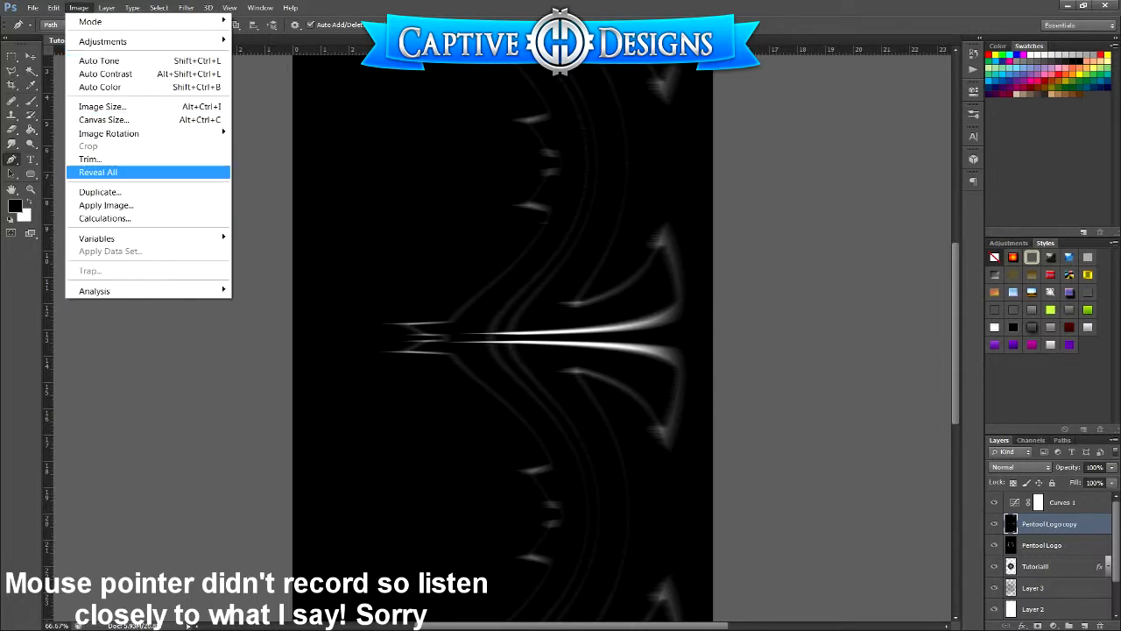
{"action": "mouse_move", "coordinate": [131, 133]}
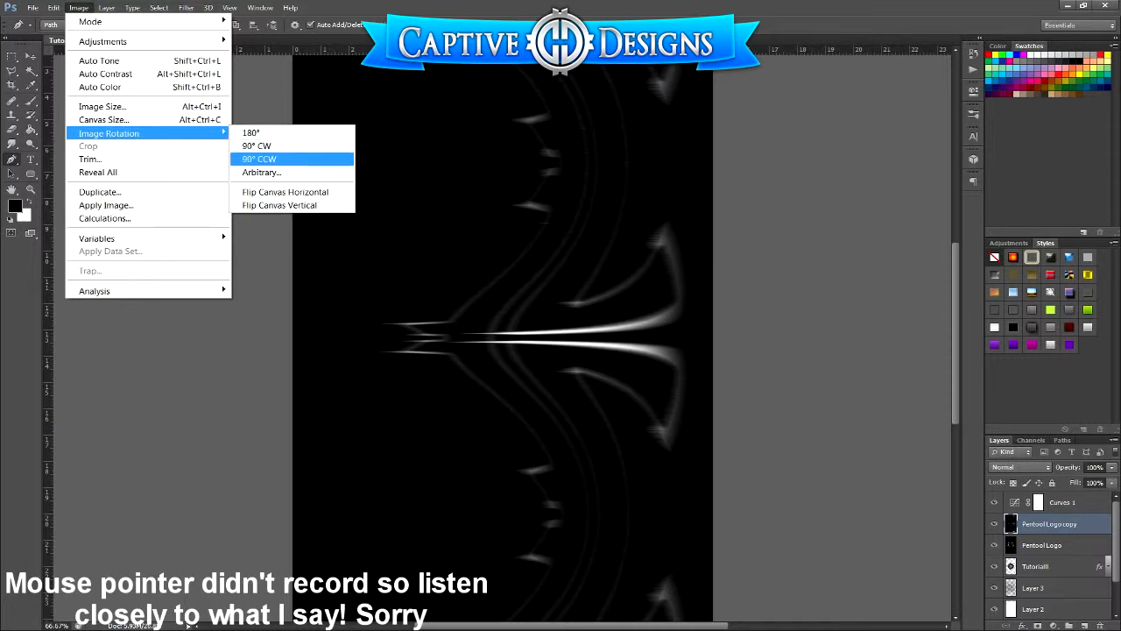
{"action": "left_click", "coordinate": [258, 159]}
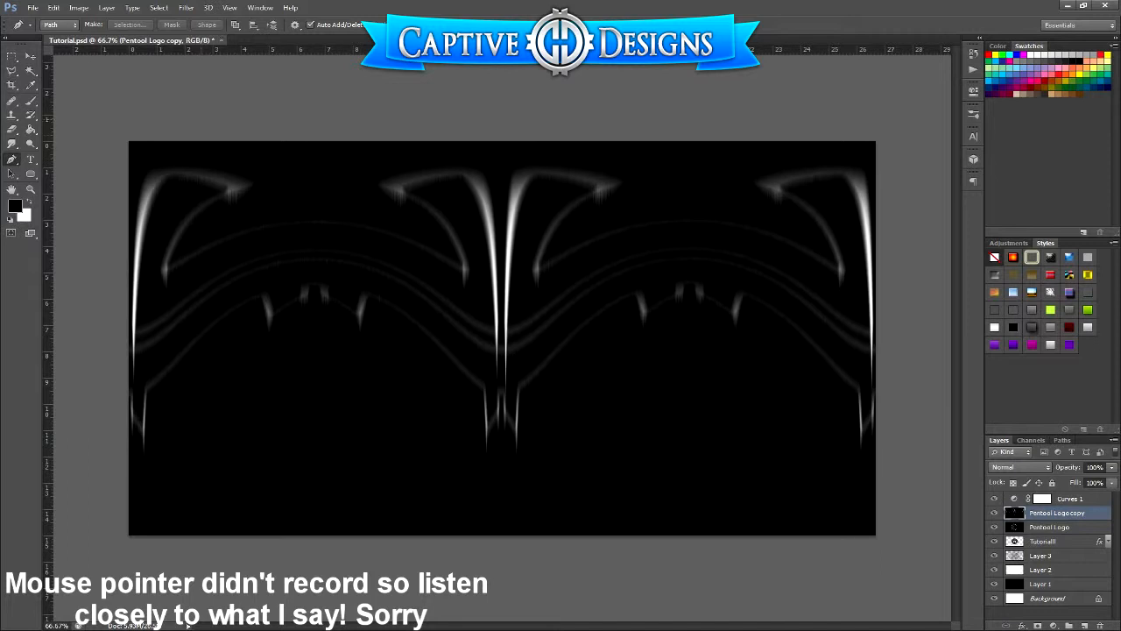
Distort the Pentool Logo copy with Polar Coordinates set to Rectangular to Polar, and set its blend mode to Screen.
{"action": "left_click", "coordinate": [186, 7]}
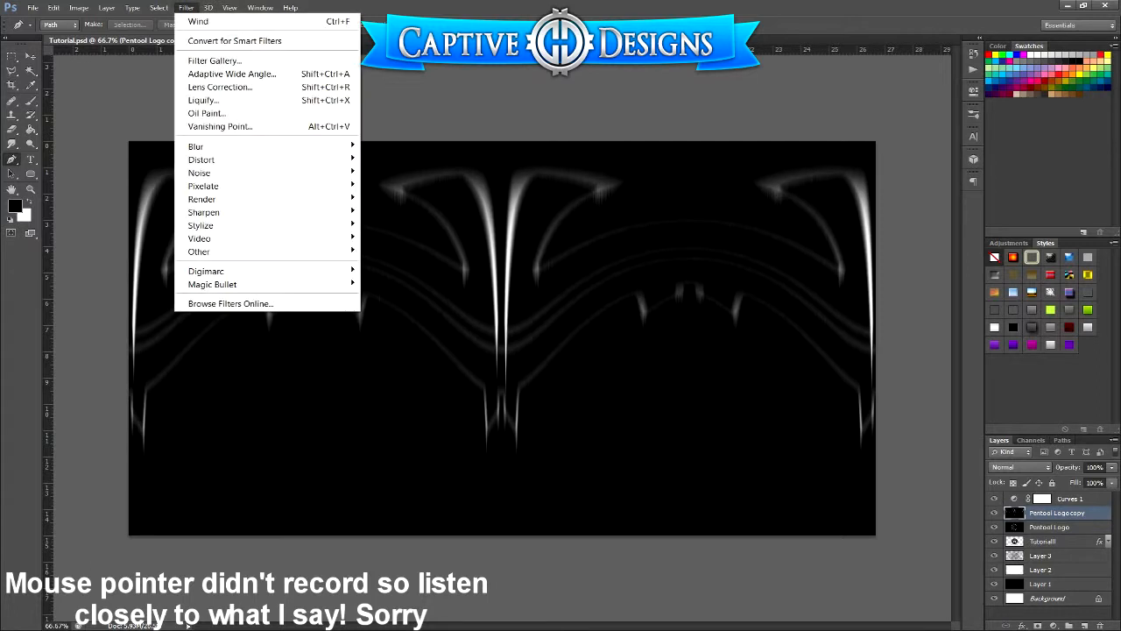
{"action": "mouse_move", "coordinate": [202, 160]}
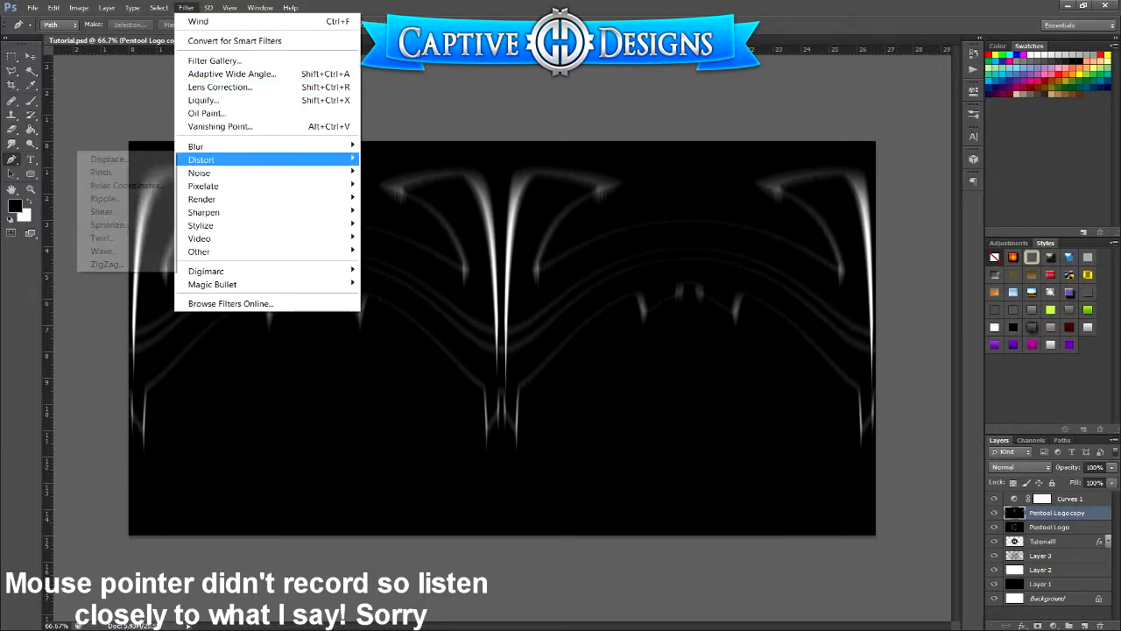
{"action": "left_click", "coordinate": [127, 185]}
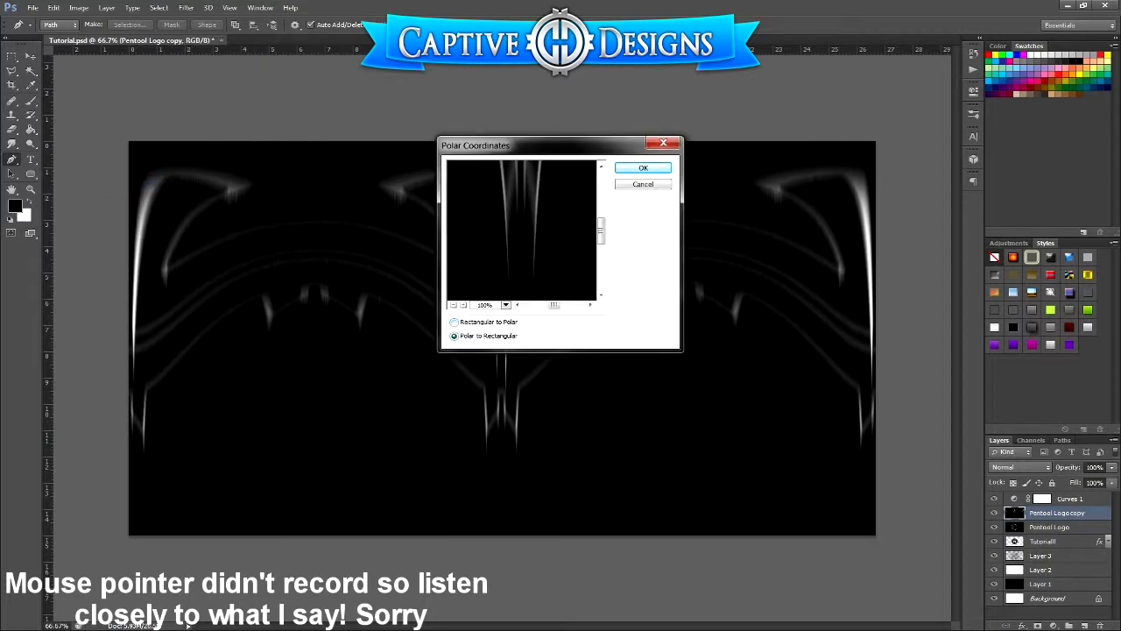
{"action": "left_click", "coordinate": [454, 322]}
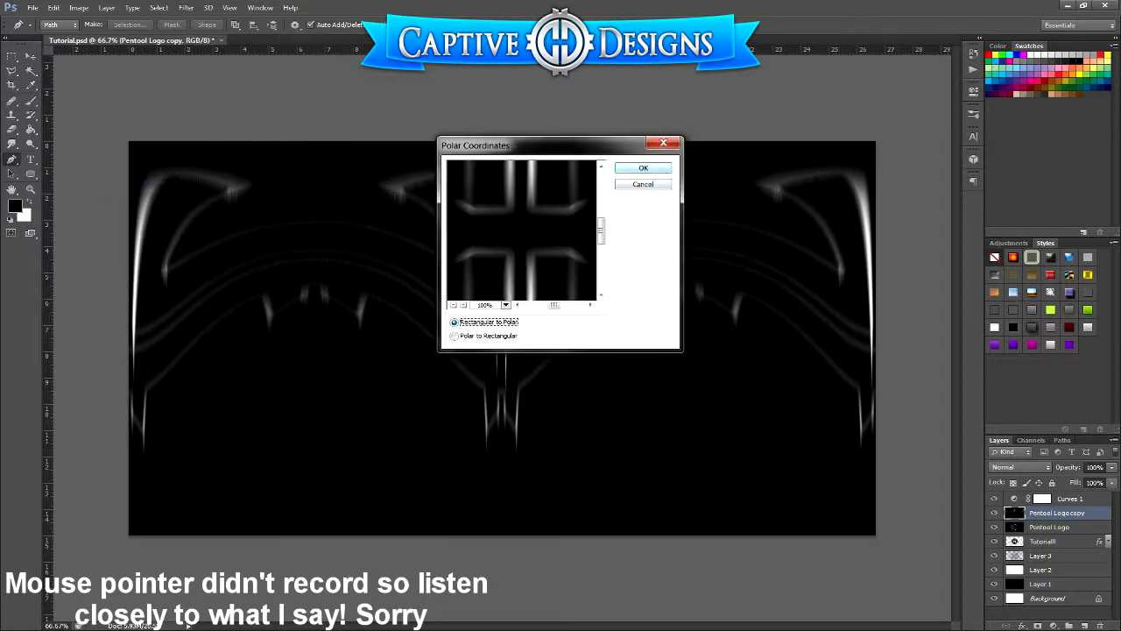
{"action": "key", "text": "Return"}
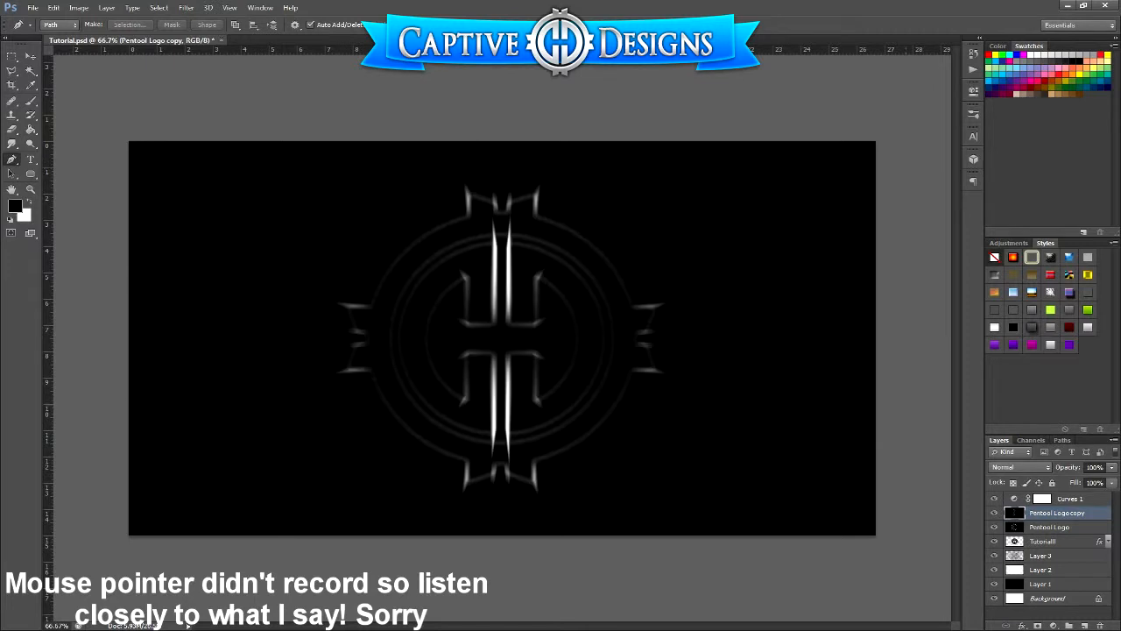
{"action": "left_click", "coordinate": [1021, 467]}
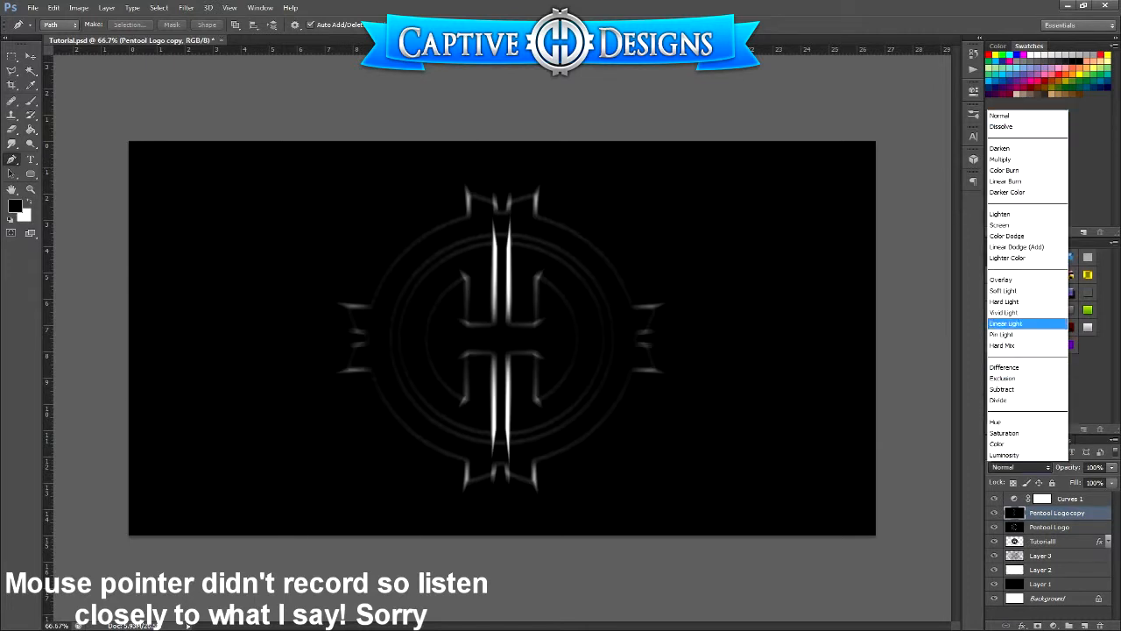
{"action": "left_click", "coordinate": [999, 226]}
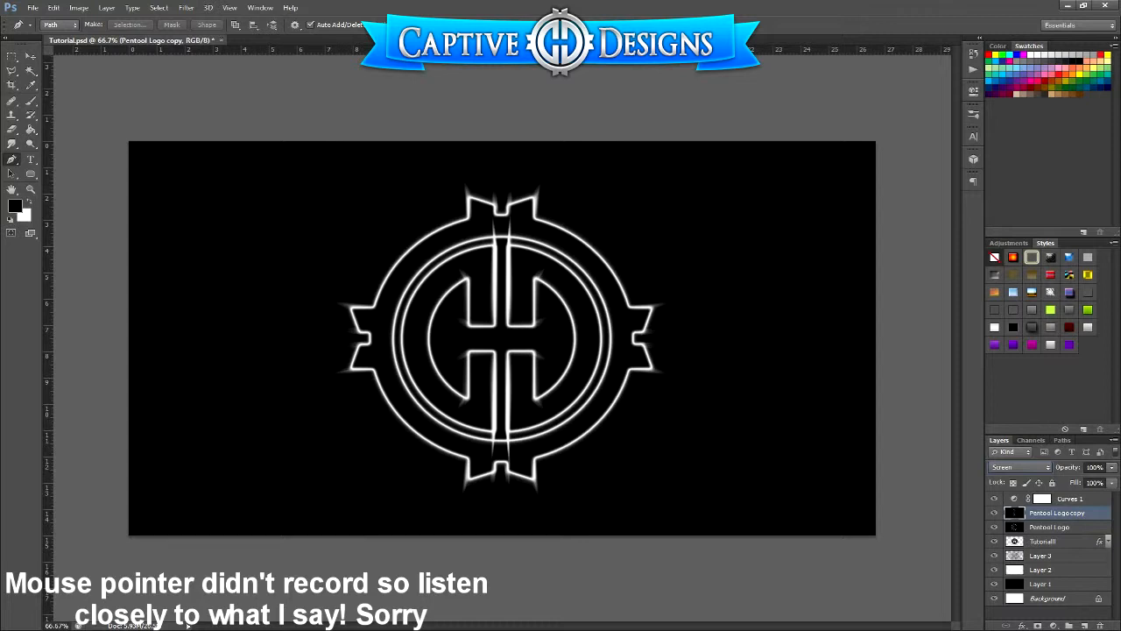
Add a Gradient Fill layer above the Pentool Logo copy, based on the Foreground to Background preset.
{"action": "left_click", "coordinate": [1052, 626]}
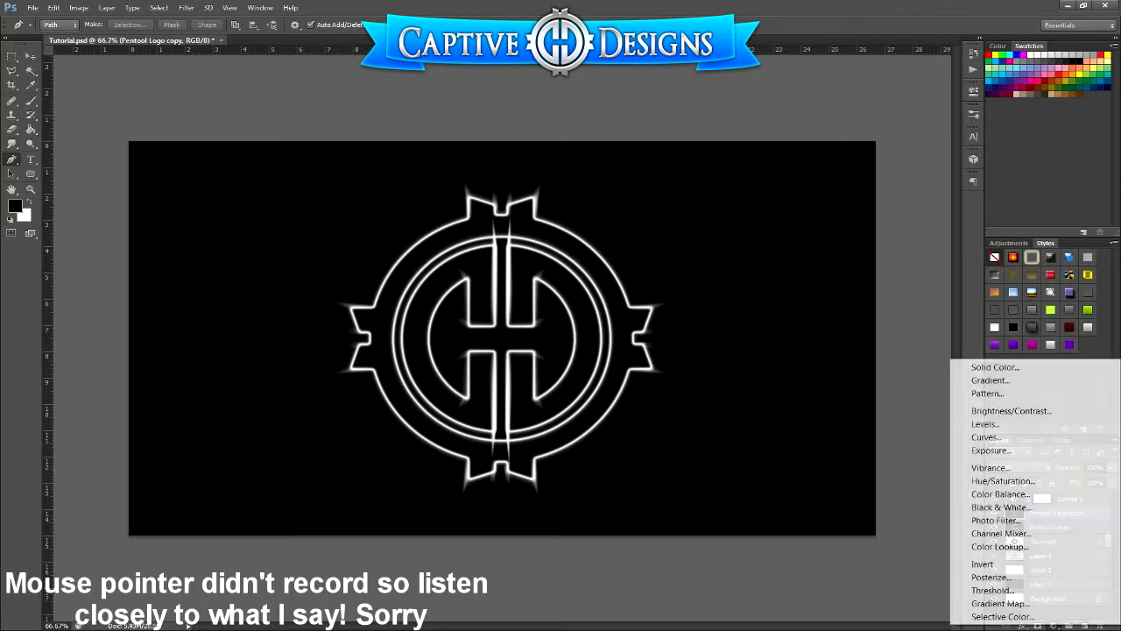
{"action": "left_click", "coordinate": [990, 380]}
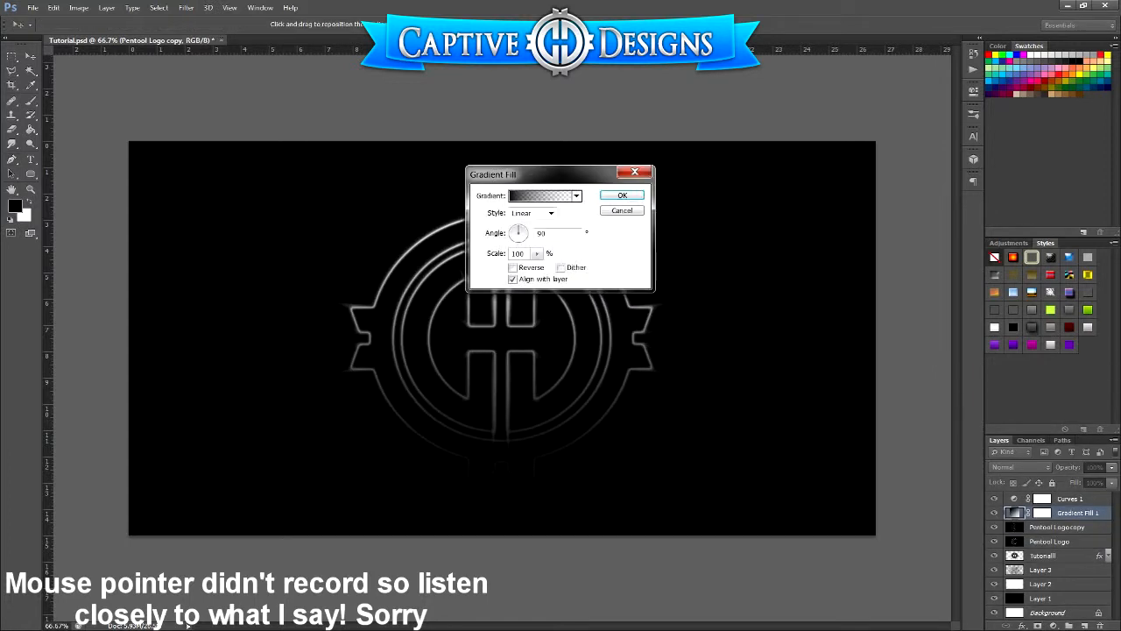
{"action": "left_click", "coordinate": [539, 196]}
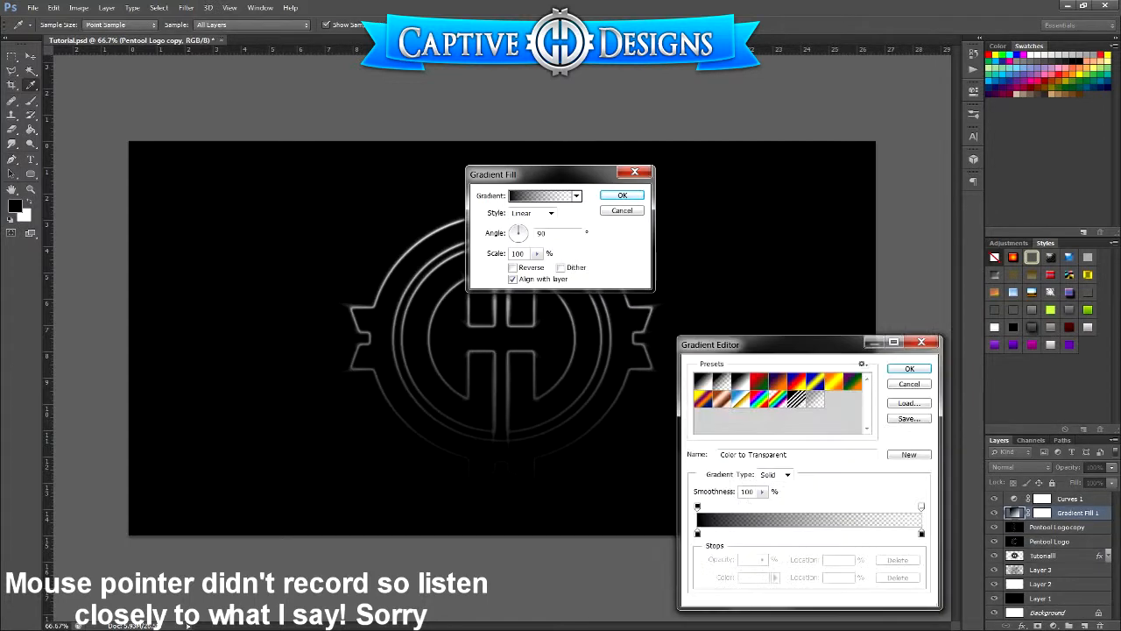
{"action": "left_click", "coordinate": [704, 381]}
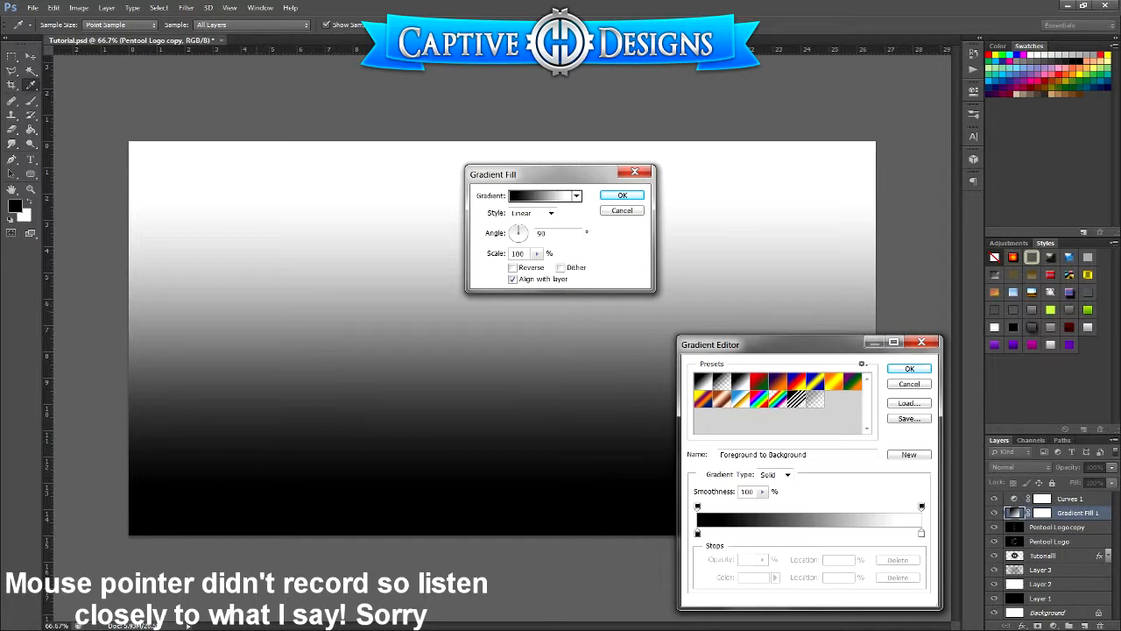
Set the gradient's starting colour stop to bright green with a hue of about 116°.
{"action": "double_click", "coordinate": [698, 533]}
{"action": "left_click", "coordinate": [761, 449]}
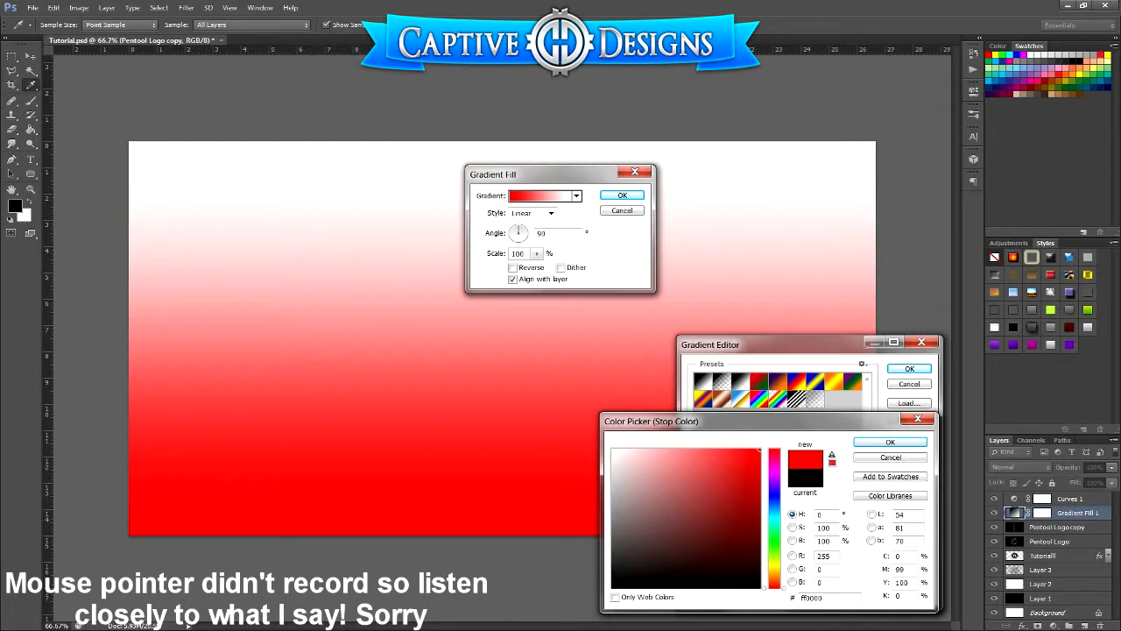
{"action": "left_click", "coordinate": [774, 543]}
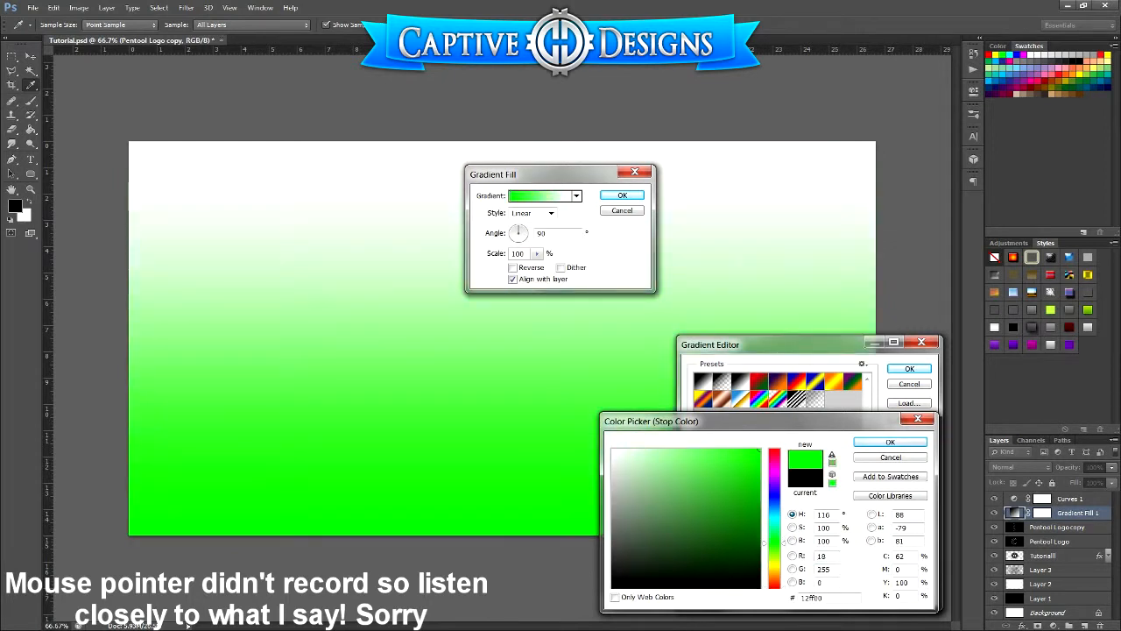
{"action": "left_click", "coordinate": [818, 557]}
{"action": "left_click_drag", "start_coordinate": [760, 449], "coordinate": [761, 460]}
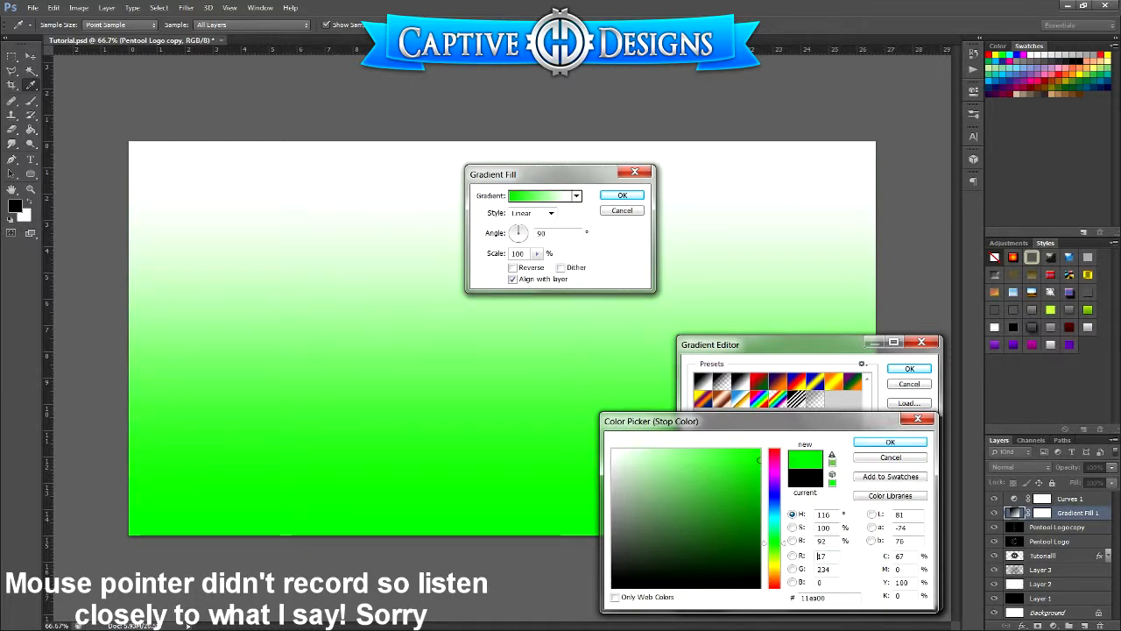
{"action": "key", "text": "Return"}
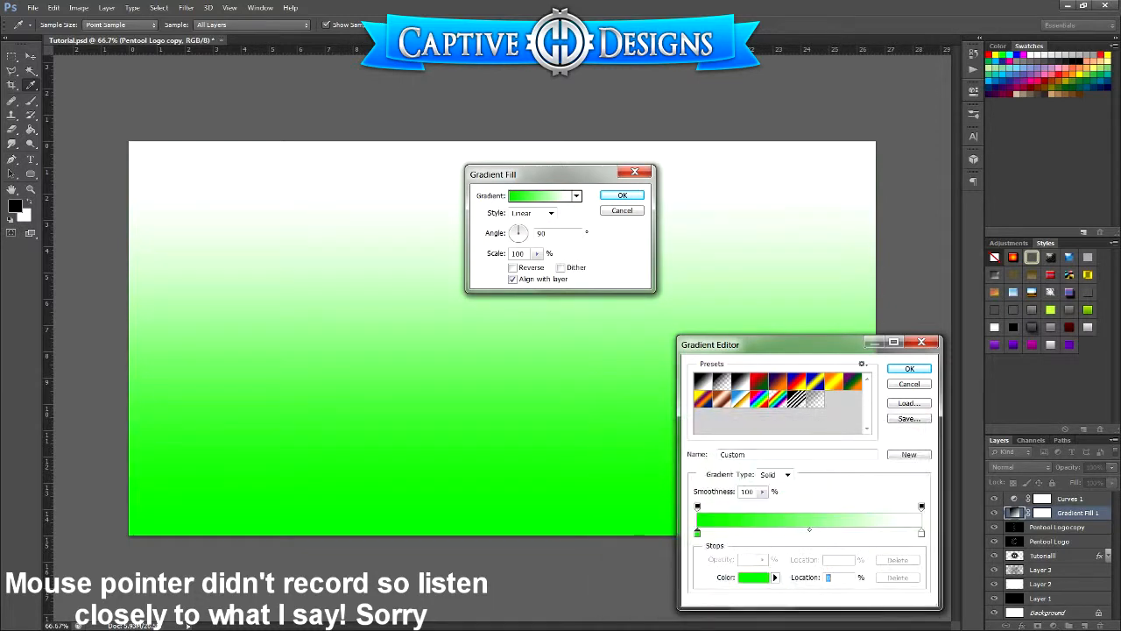
Set the gradient's end colour stop to yellow-green with a hue of about 76° and apply the linear 90° gradient fill.
{"action": "double_click", "coordinate": [922, 533]}
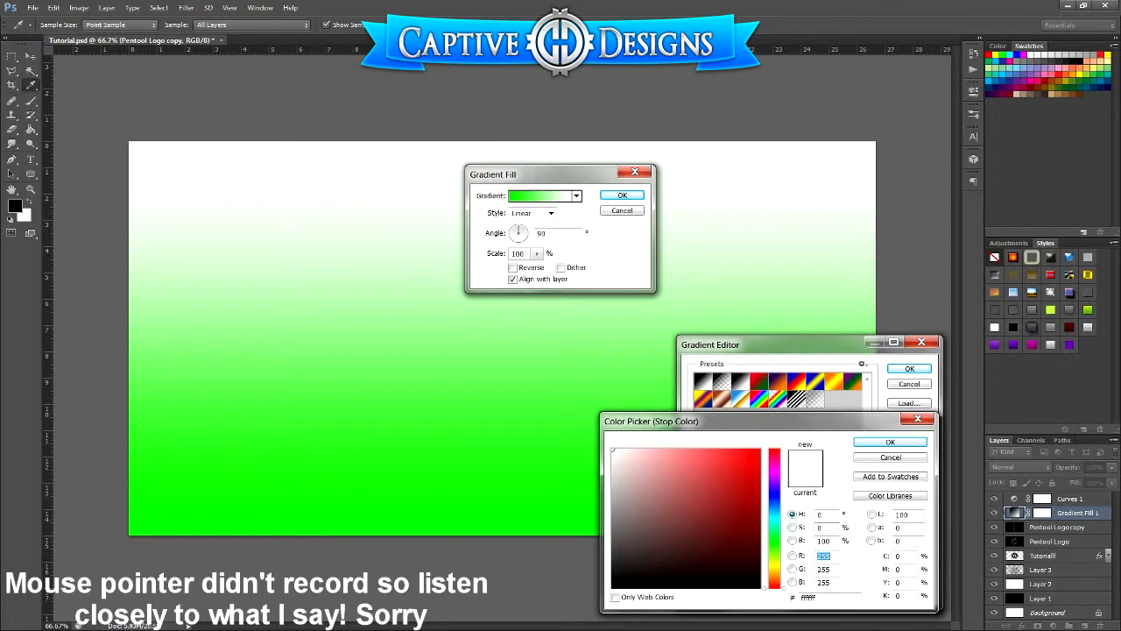
{"action": "left_click", "coordinate": [760, 450]}
{"action": "left_click", "coordinate": [774, 560]}
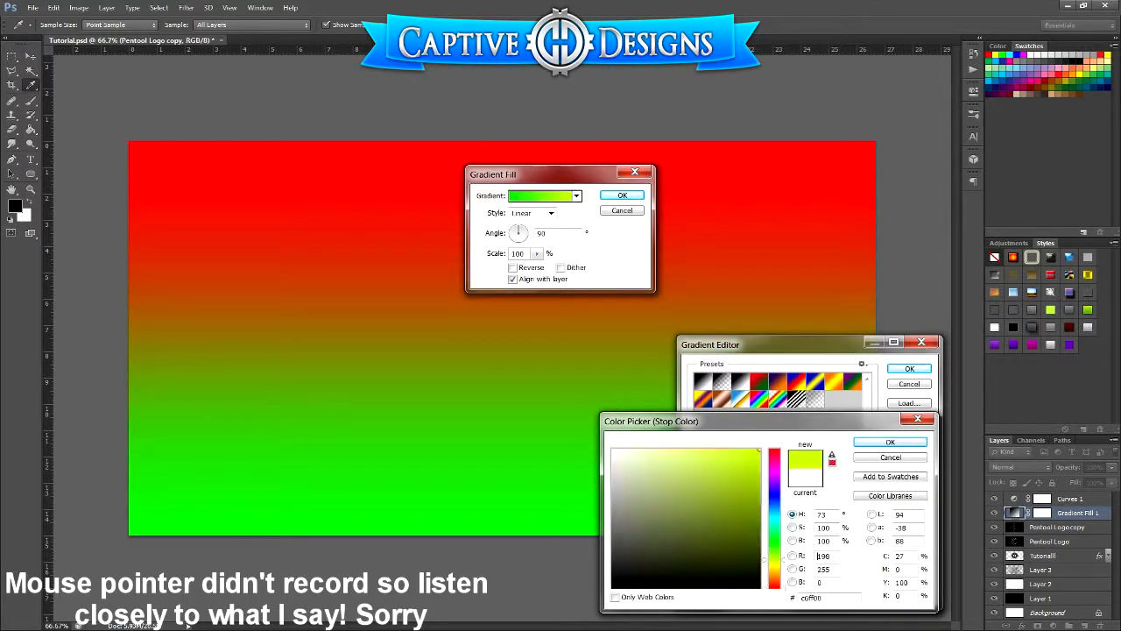
{"action": "left_click_drag", "start_coordinate": [774, 559], "coordinate": [774, 559]}
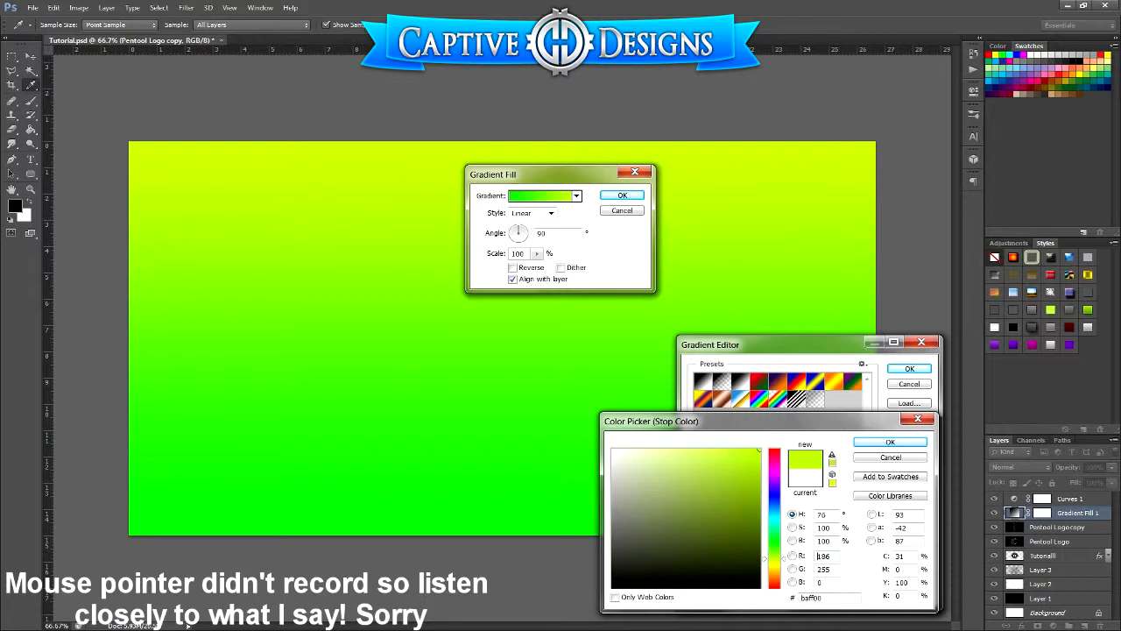
{"action": "left_click", "coordinate": [890, 441]}
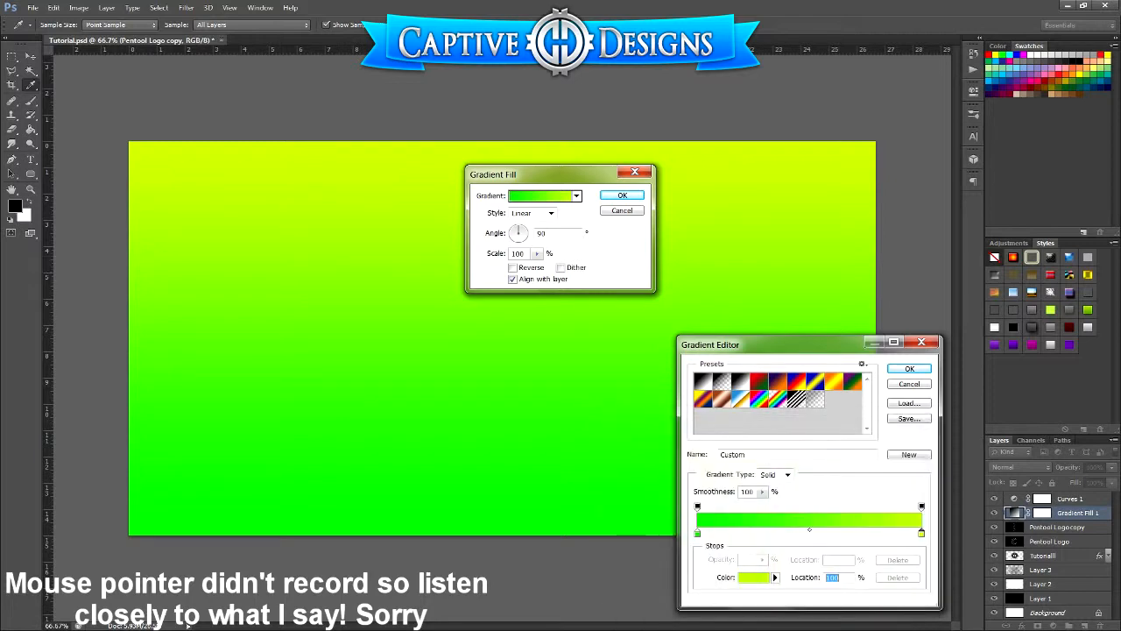
{"action": "left_click", "coordinate": [909, 369]}
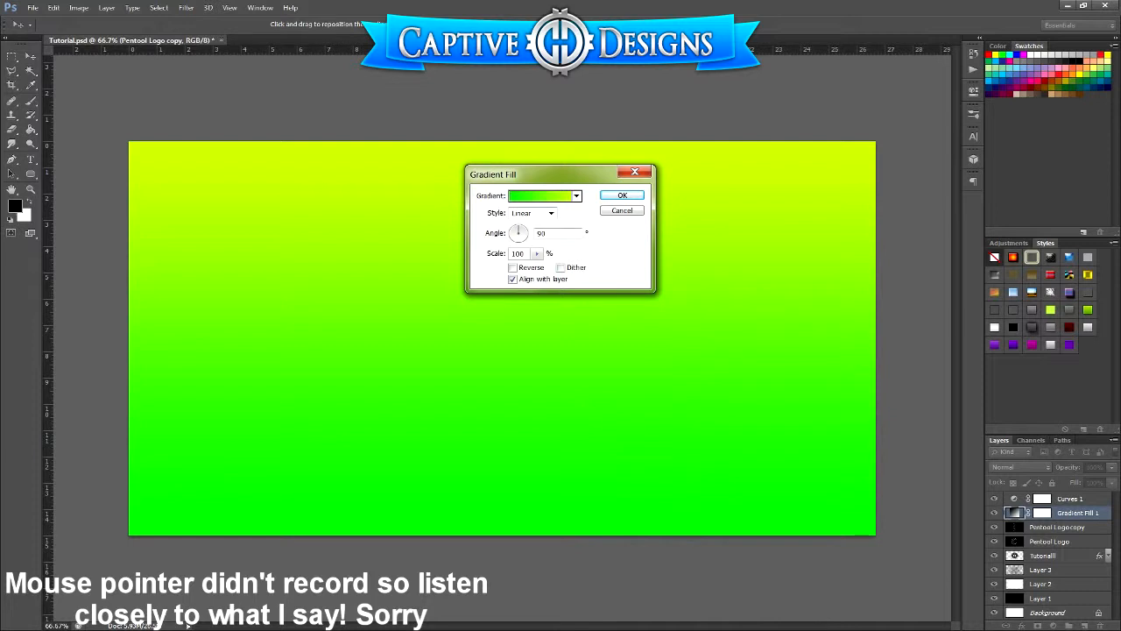
{"action": "key", "text": "Return"}
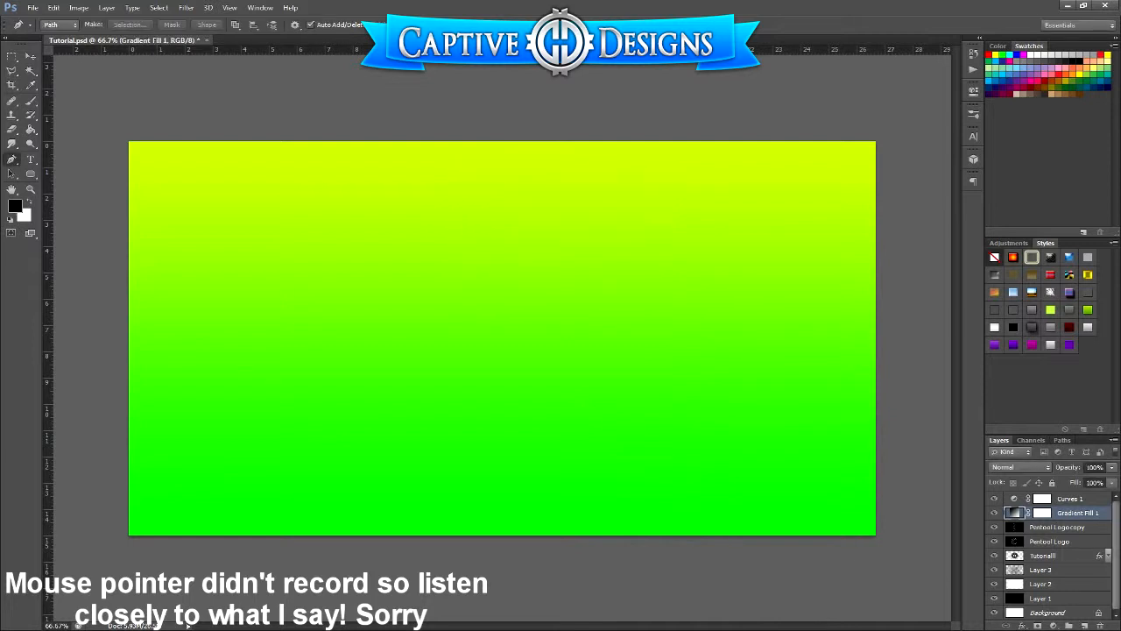
Set the Gradient Fill 1 layer's blend mode to Color.
{"action": "left_click", "coordinate": [1021, 467]}
{"action": "left_click", "coordinate": [1020, 467]}
{"action": "left_click", "coordinate": [1021, 467]}
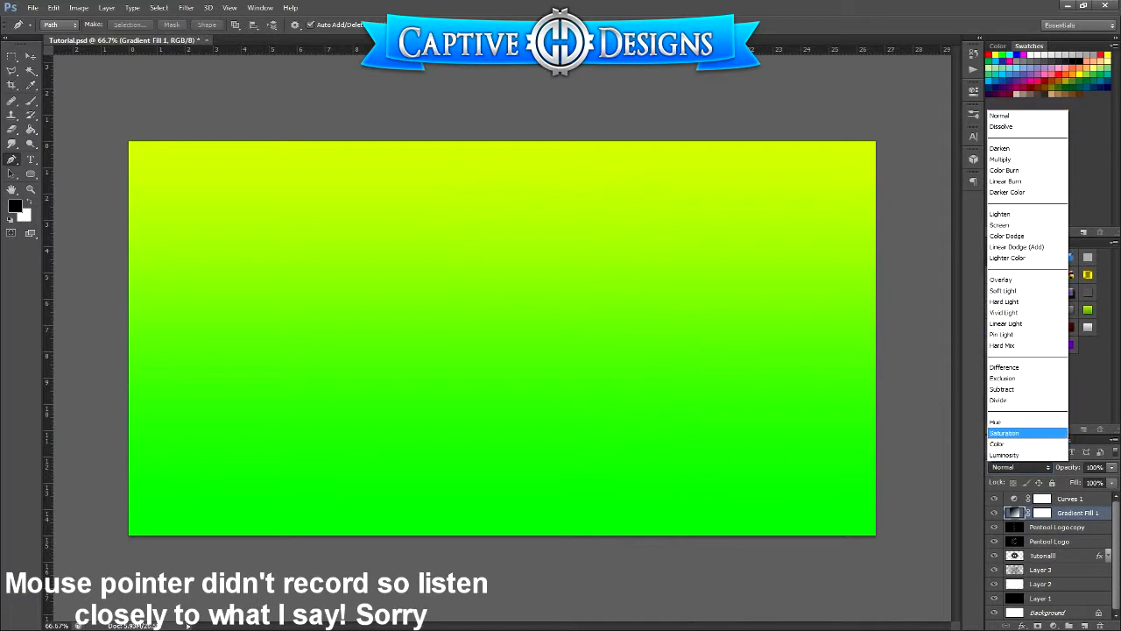
{"action": "left_click", "coordinate": [1003, 443]}
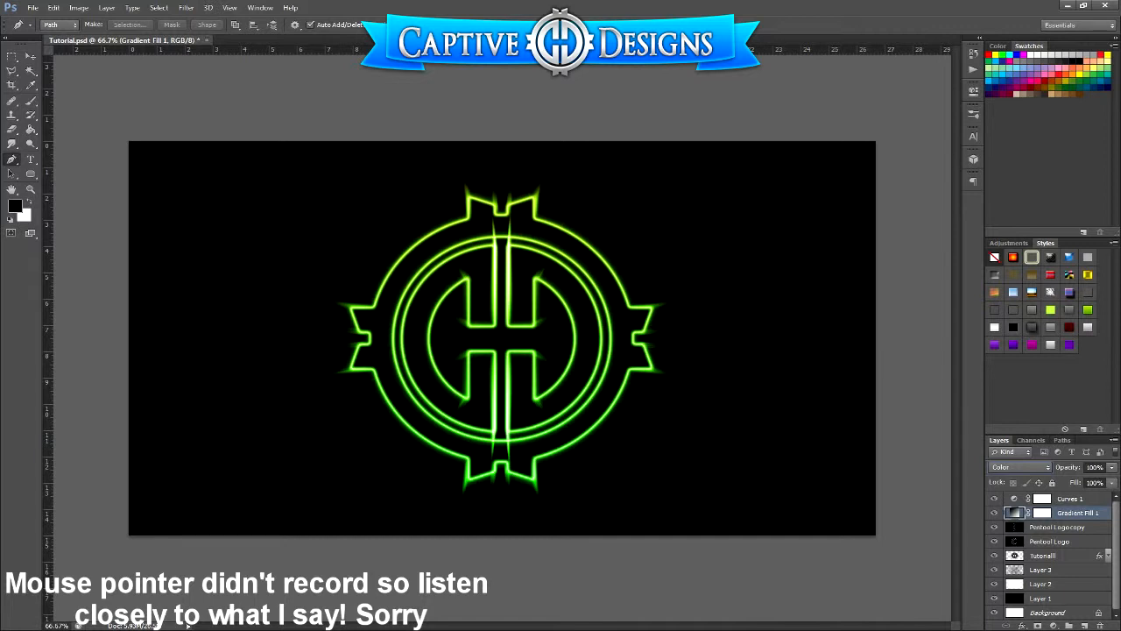
Apply a Radial Blur with the Zoom method at Best quality to a duplicate of the Pentool Logo layer, and blend the duplicate with Screen.
{"action": "left_click", "coordinate": [1049, 541]}
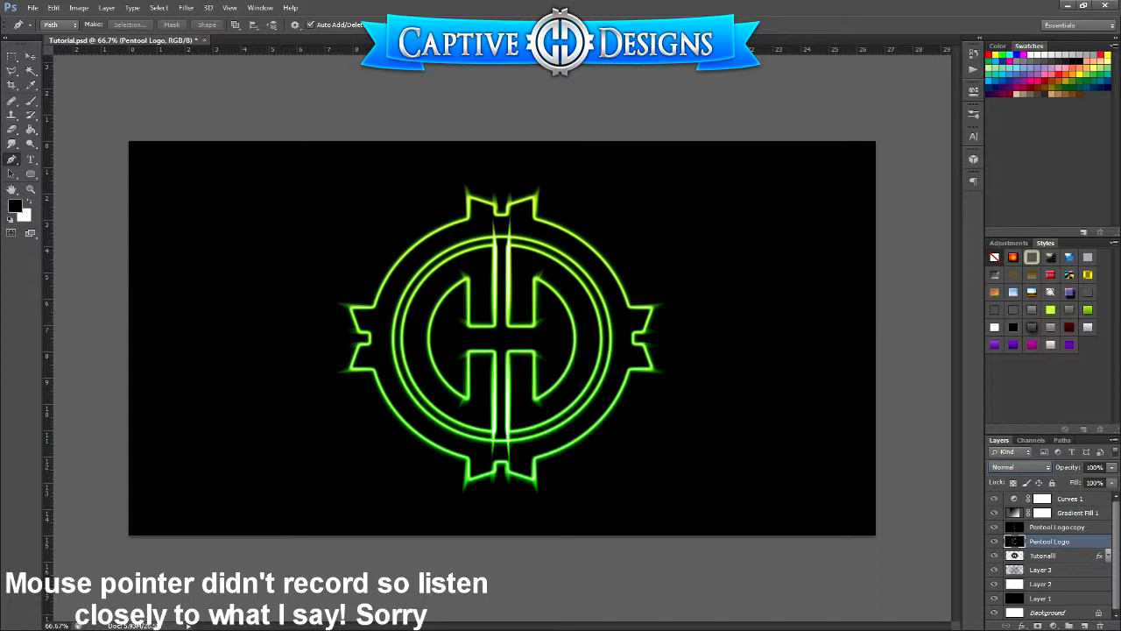
{"action": "key", "text": "ctrl+j"}
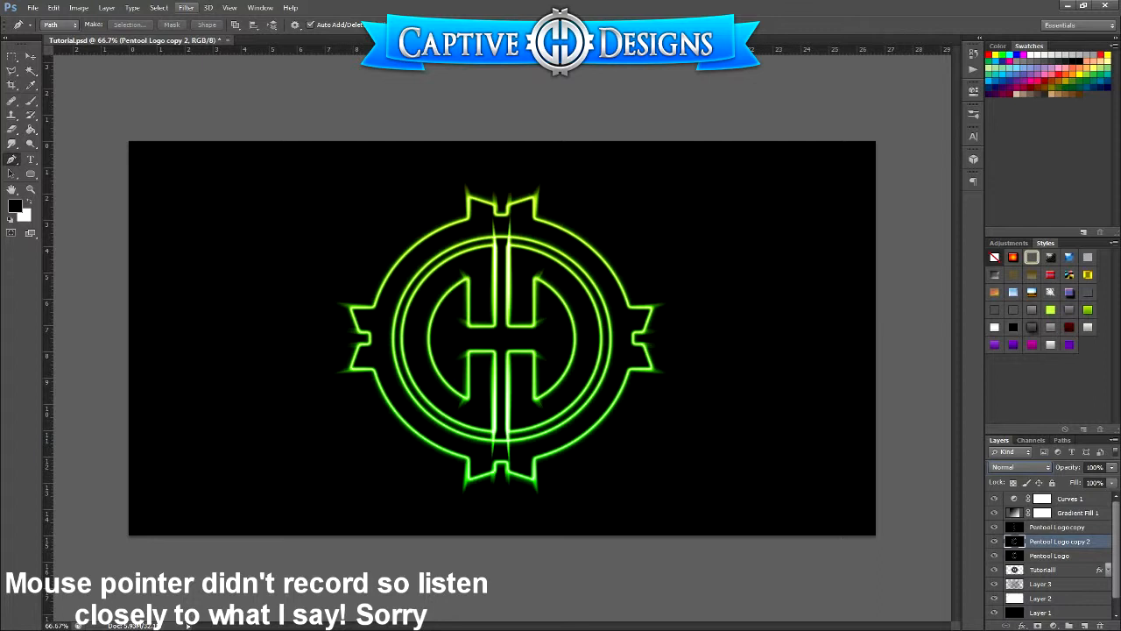
{"action": "left_click", "coordinate": [187, 8]}
{"action": "mouse_move", "coordinate": [196, 146]}
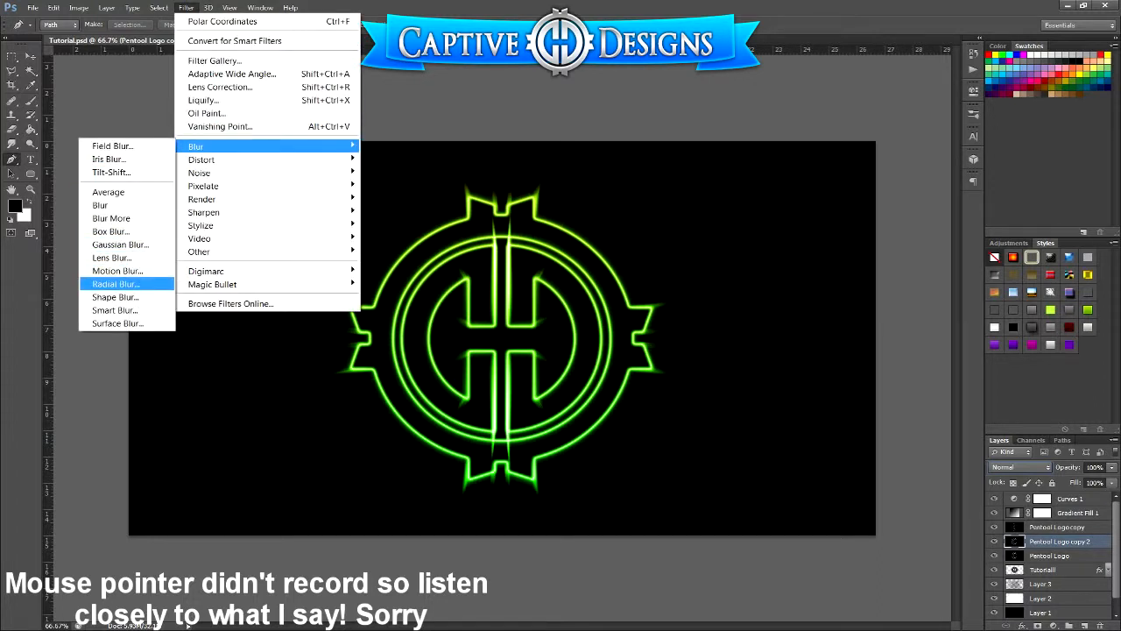
{"action": "left_click", "coordinate": [116, 283]}
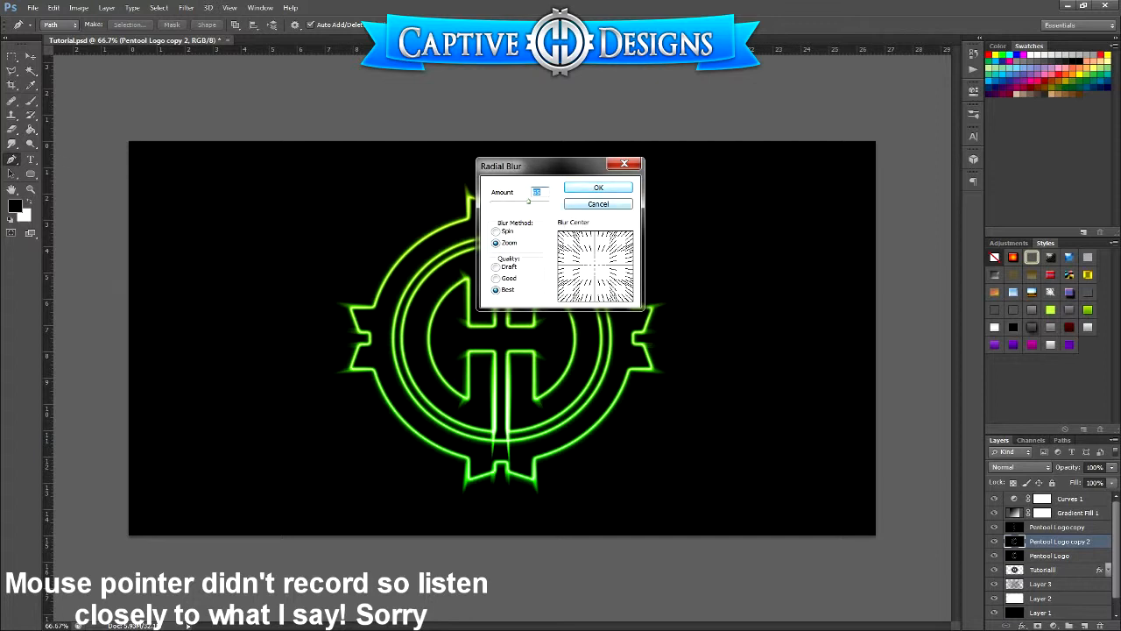
{"action": "key", "text": "Return"}
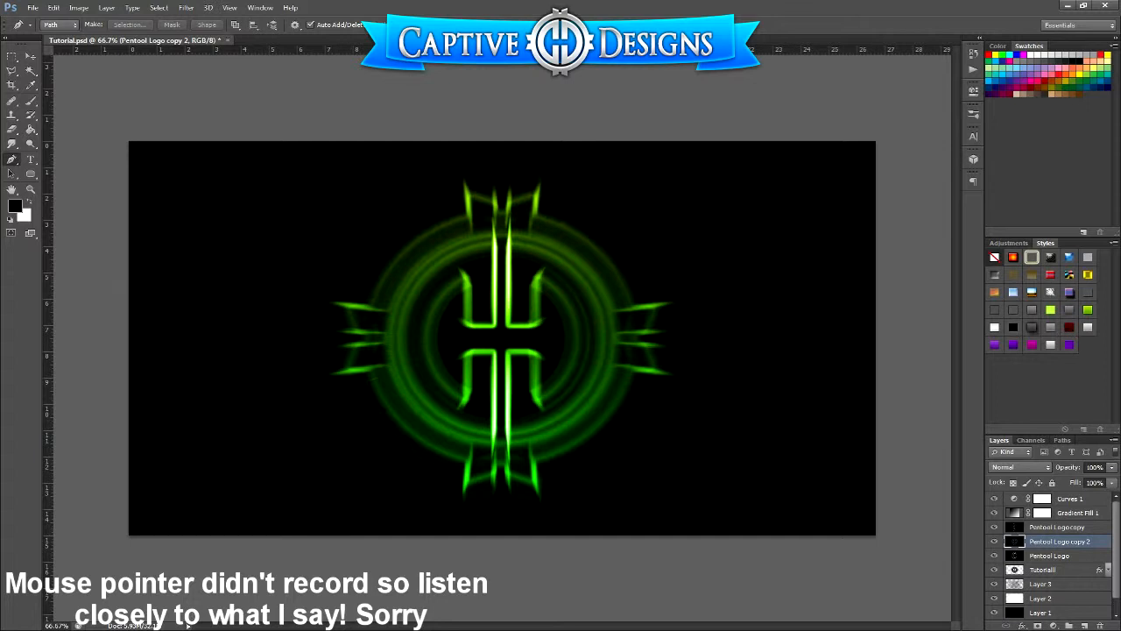
{"action": "left_click", "coordinate": [1021, 467]}
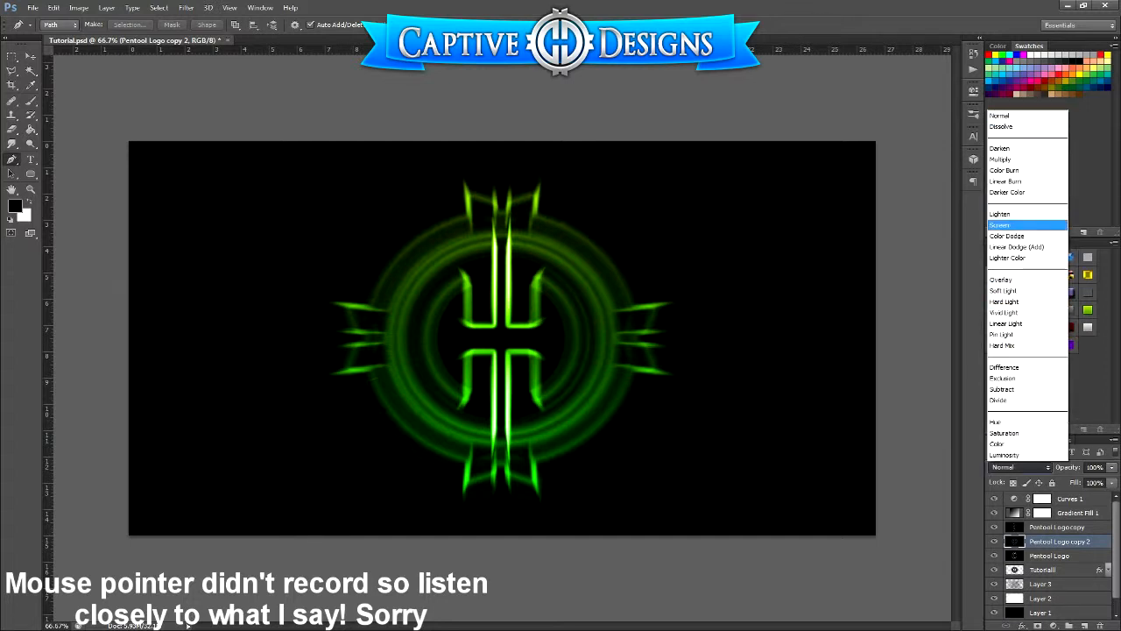
{"action": "left_click", "coordinate": [1000, 225]}
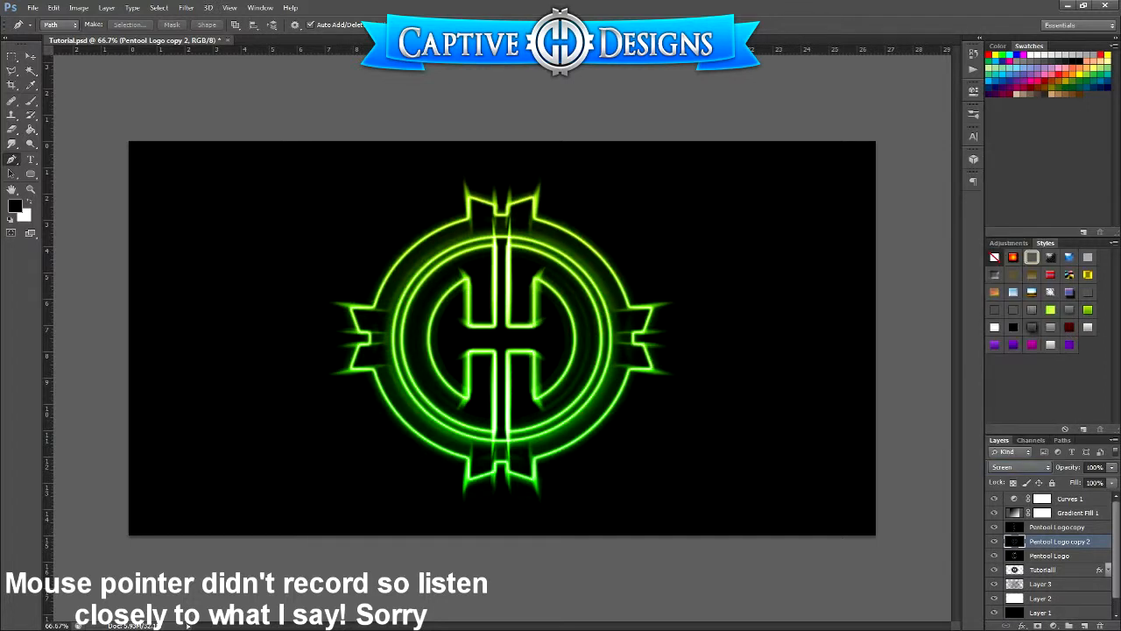
Load the Alpha 1 channel as a selection, clear that area from the Pentool Logo copy 2 layer and deselect.
{"action": "left_click", "coordinate": [1031, 440]}
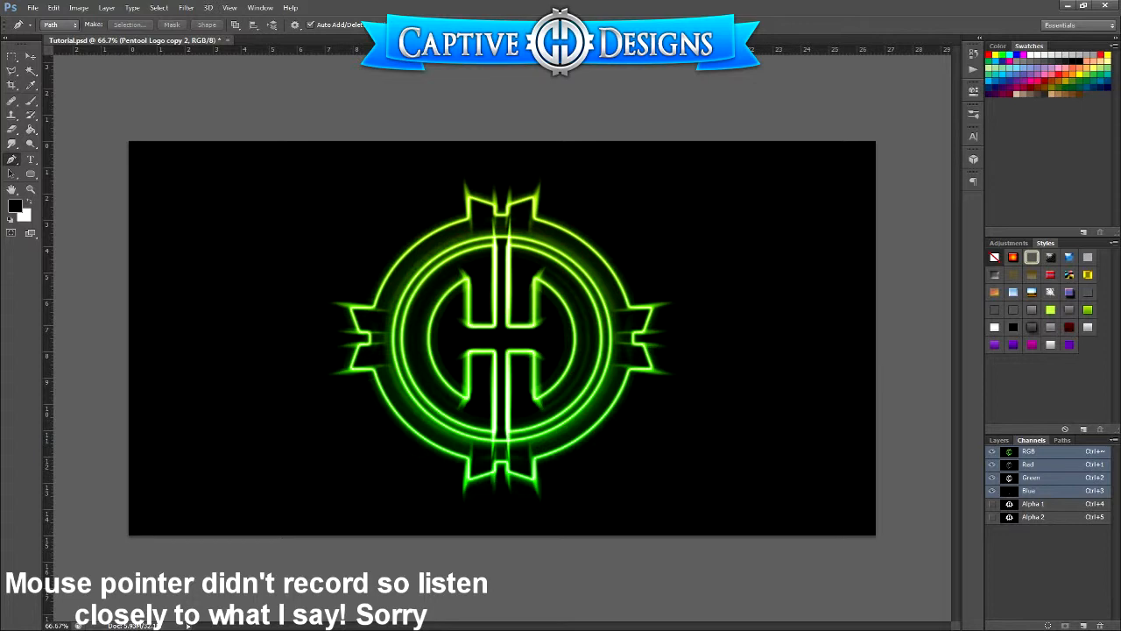
{"action": "left_click", "coordinate": [1009, 504], "text": "ctrl"}
{"action": "left_click", "coordinate": [999, 440]}
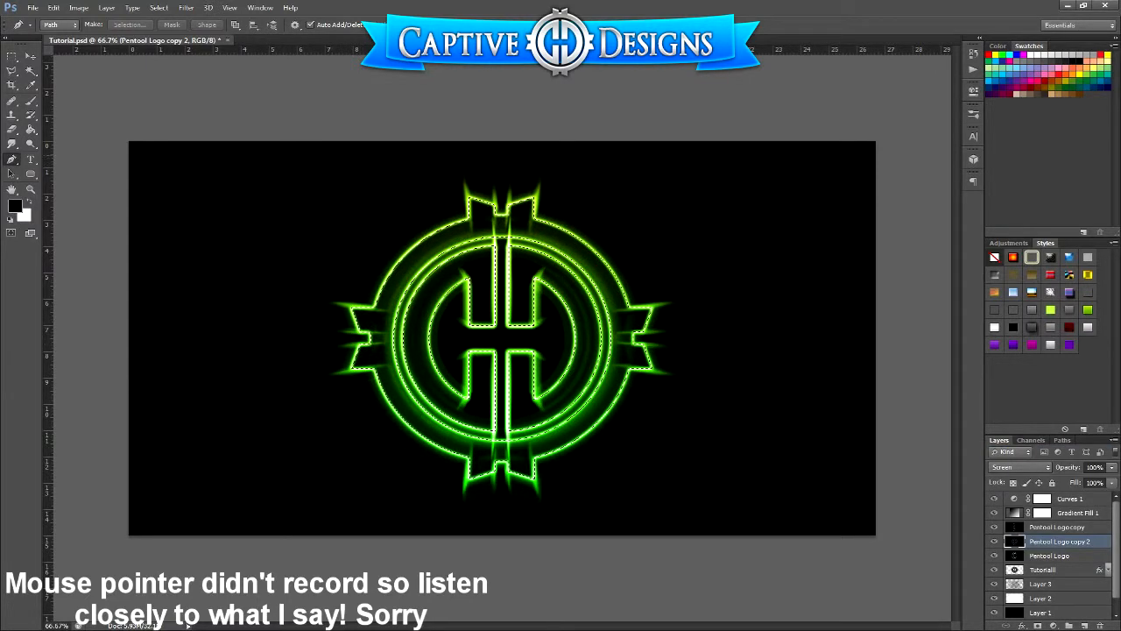
{"action": "key", "text": "Delete"}
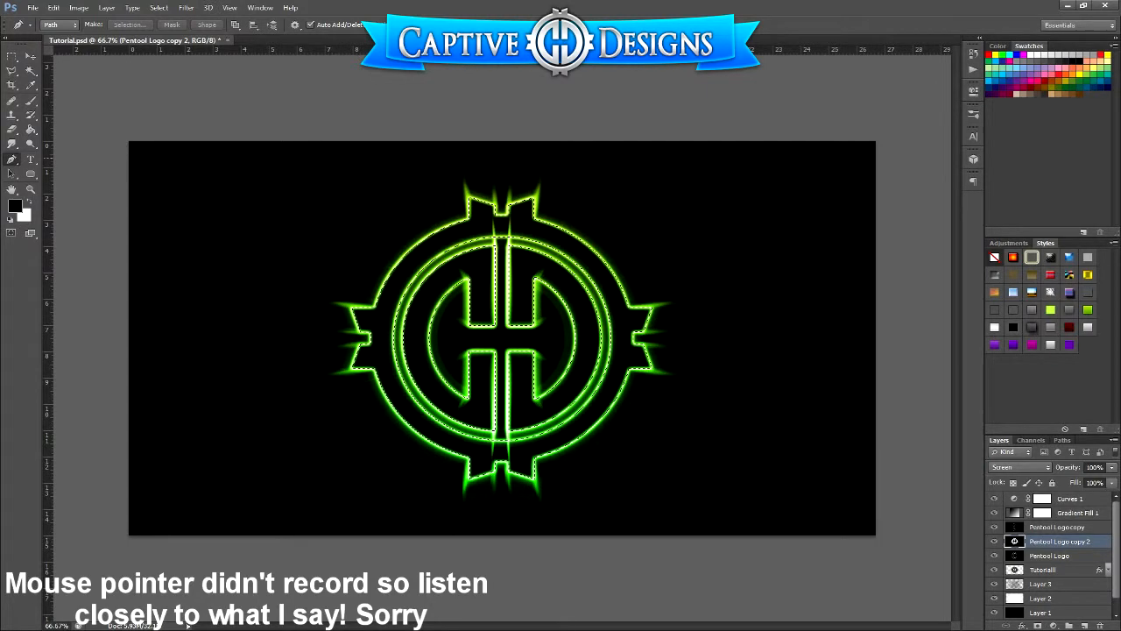
{"action": "key", "text": "ctrl+d"}
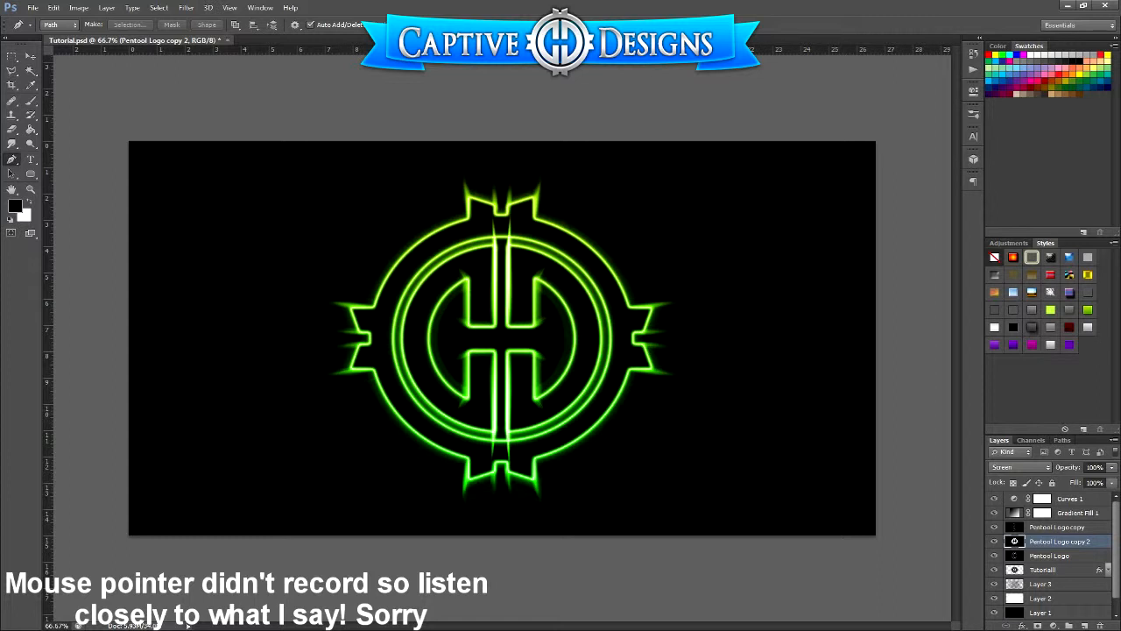
{"action": "left_click", "coordinate": [994, 499]}
{"action": "left_click", "coordinate": [995, 498]}
{"action": "left_click", "coordinate": [994, 499]}
{"action": "left_click", "coordinate": [995, 498]}
Merge the Gradient Fill 1 layer with the three Pentool Logo layers, and set the merged layer's blend mode to Screen.
{"action": "left_click", "coordinate": [1076, 512]}
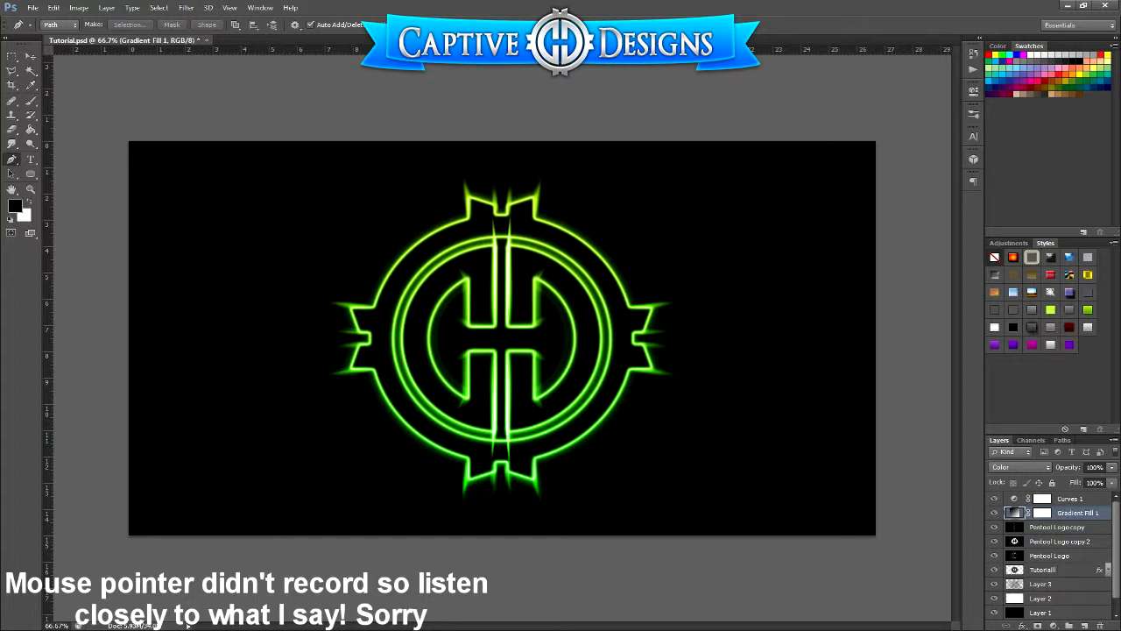
{"action": "left_click", "coordinate": [1050, 555], "text": "shift"}
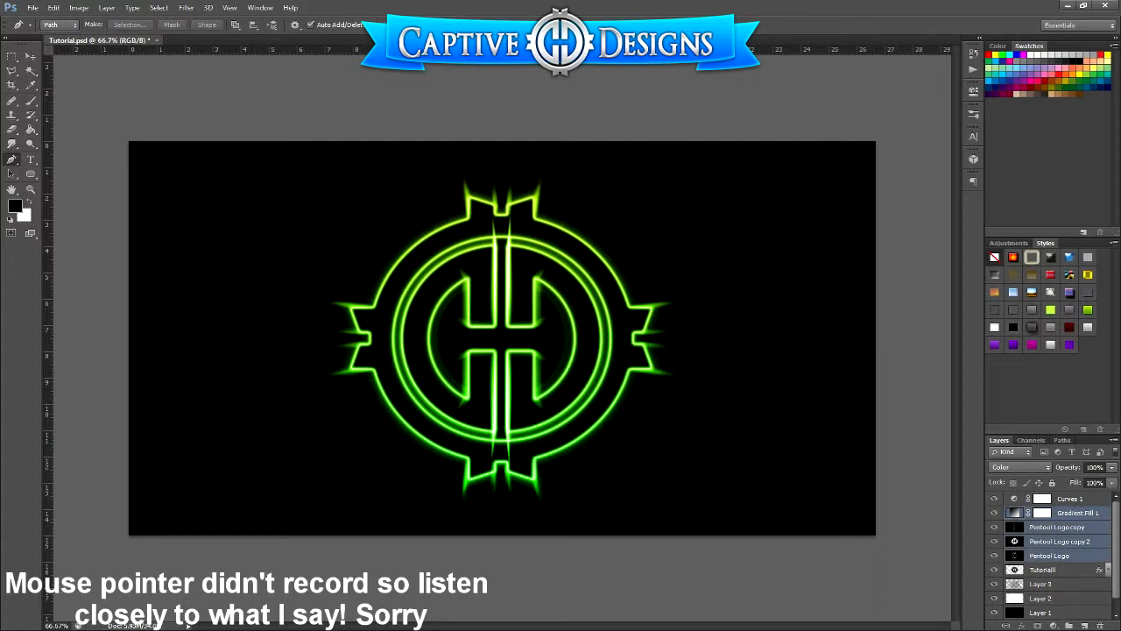
{"action": "left_click", "coordinate": [1078, 513]}
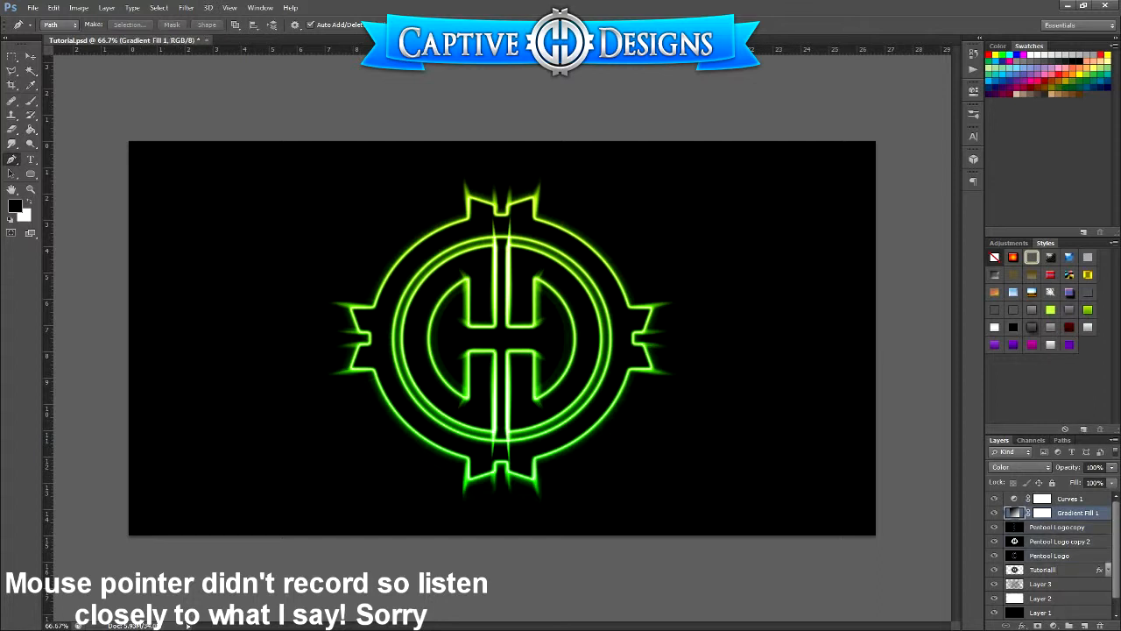
{"action": "left_click", "coordinate": [1050, 555], "text": "shift"}
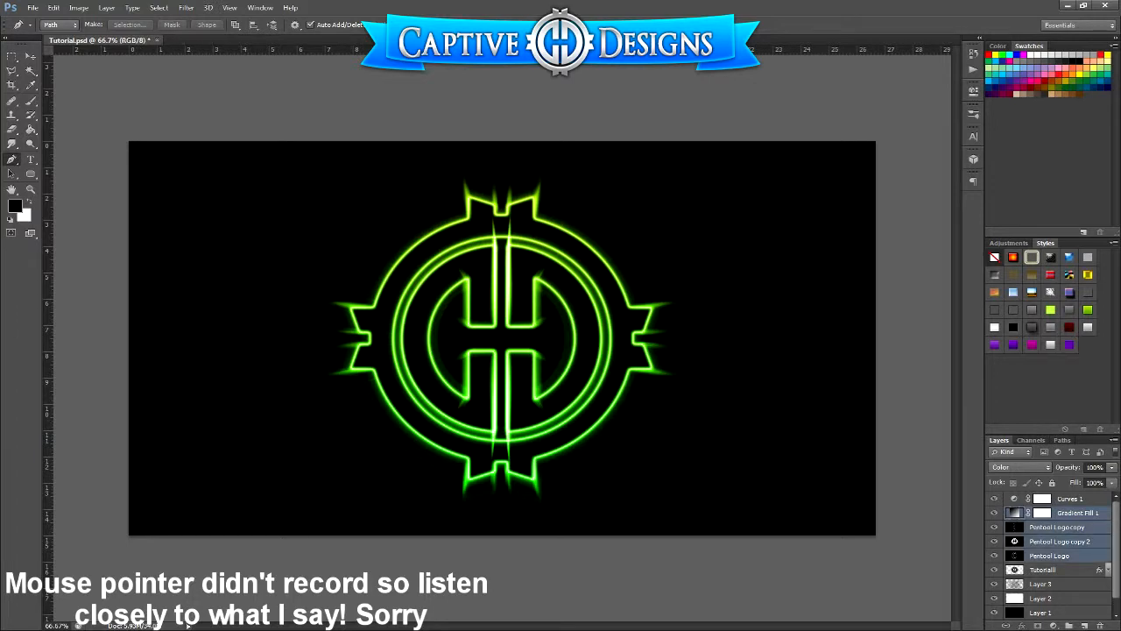
{"action": "right_click", "coordinate": [1060, 533]}
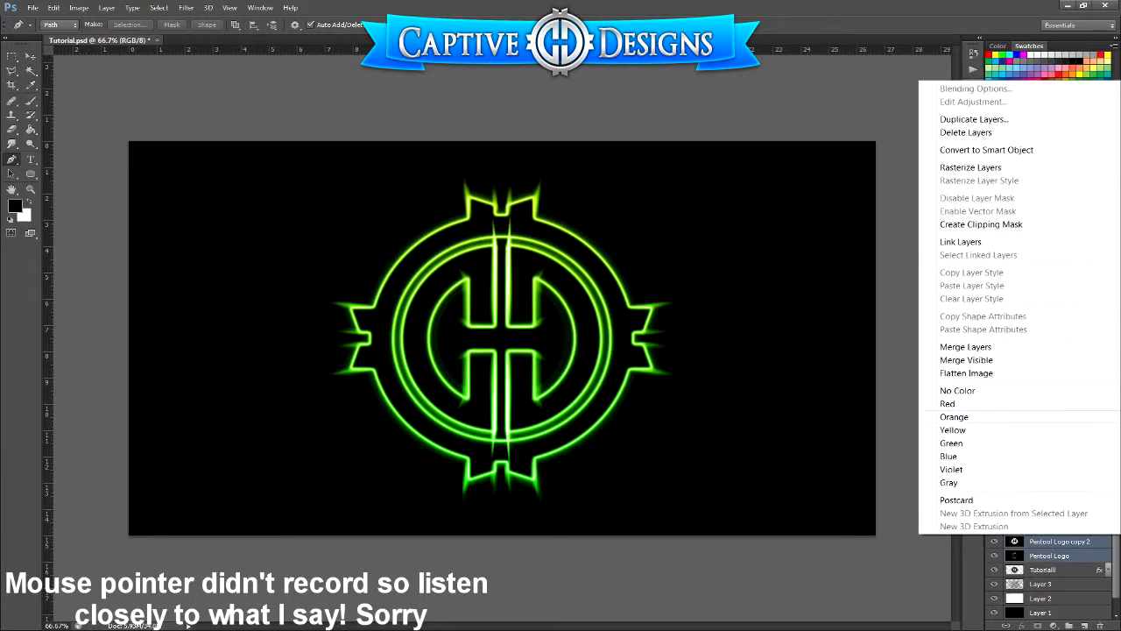
{"action": "left_click", "coordinate": [966, 347]}
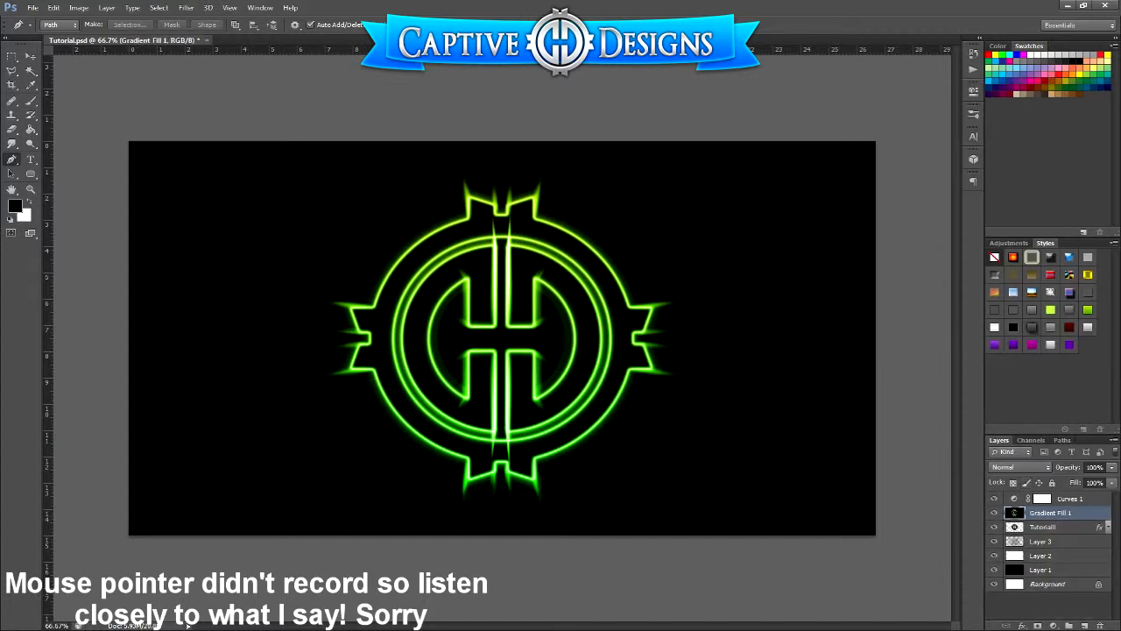
{"action": "left_click", "coordinate": [1020, 467]}
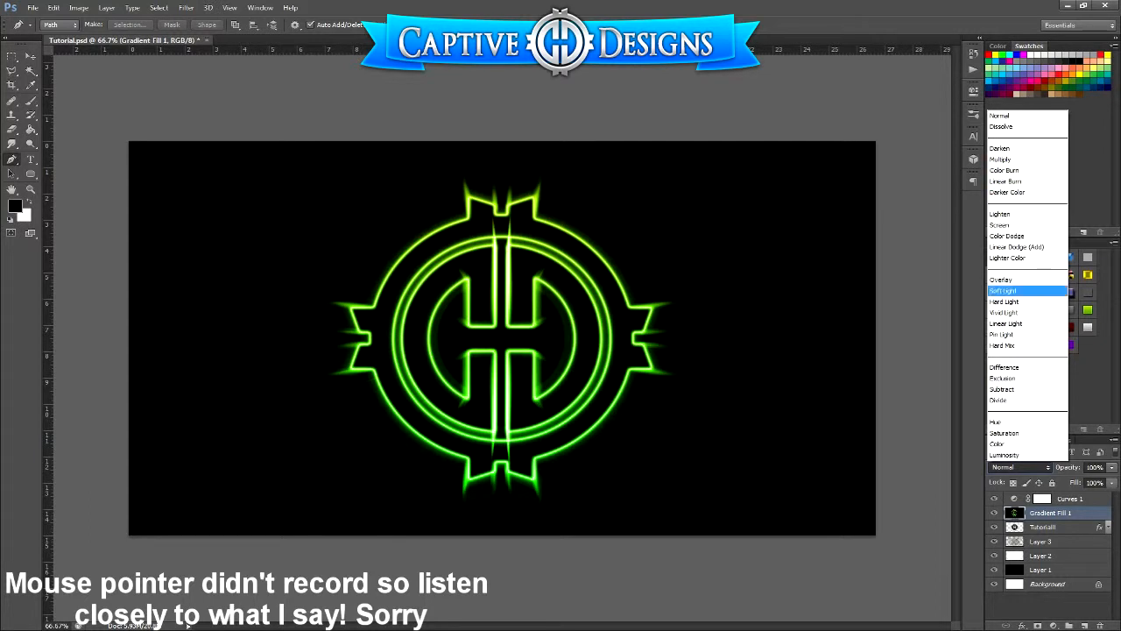
{"action": "left_click", "coordinate": [1000, 225]}
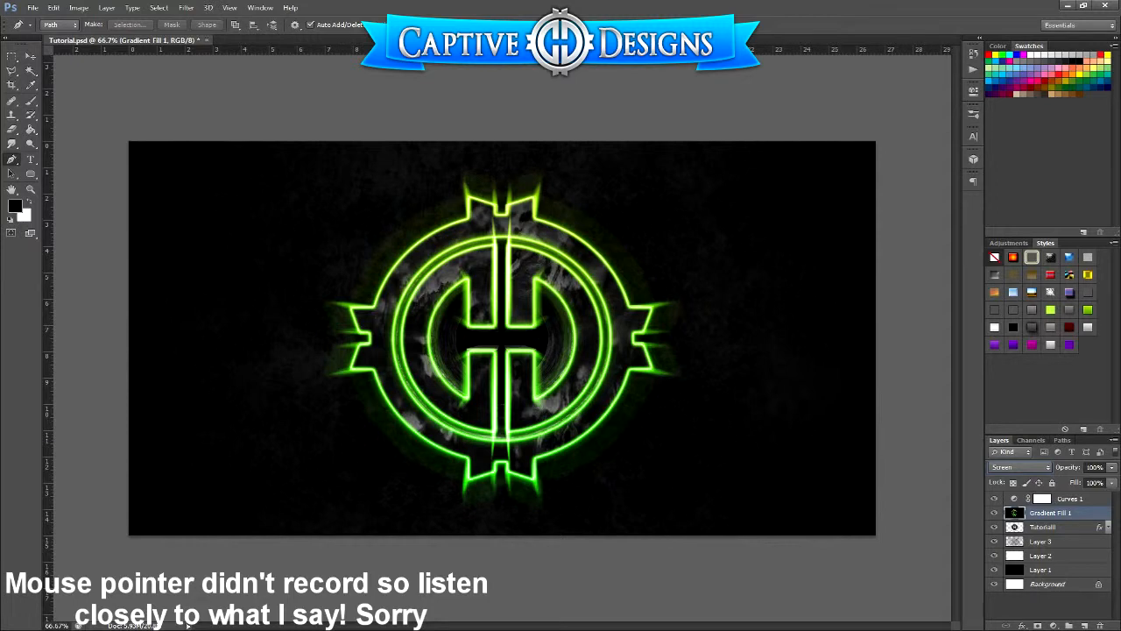
Darken the textured logo layer directly below Gradient Fill 1 with Hue/Saturation, setting Lightness to -24.
{"action": "left_click", "coordinate": [1043, 527]}
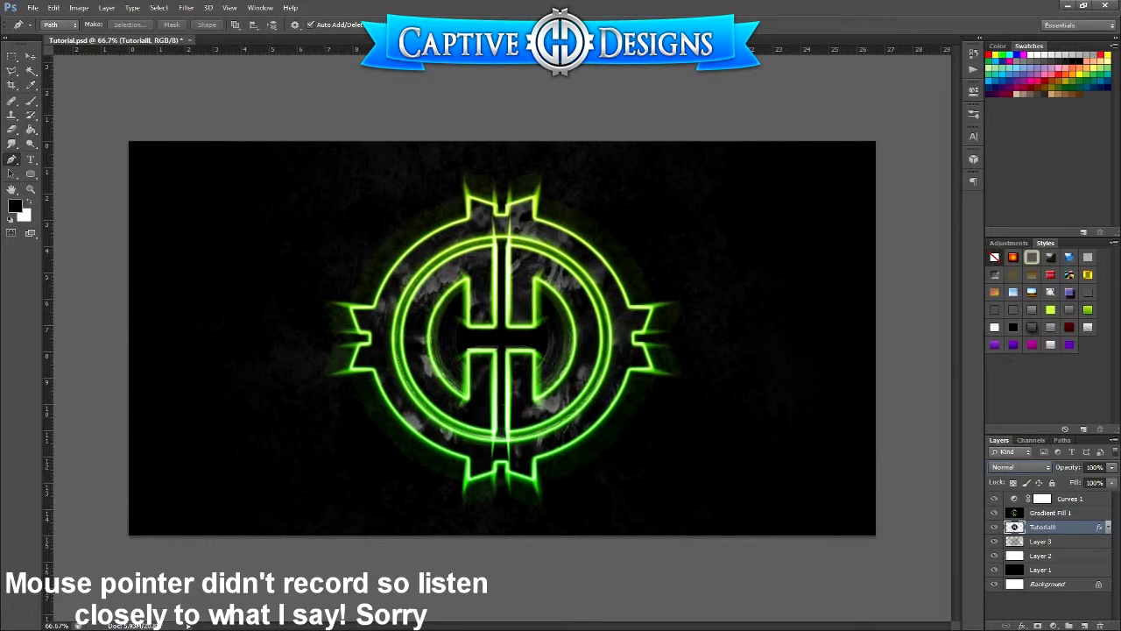
{"action": "key", "text": "ctrl+u"}
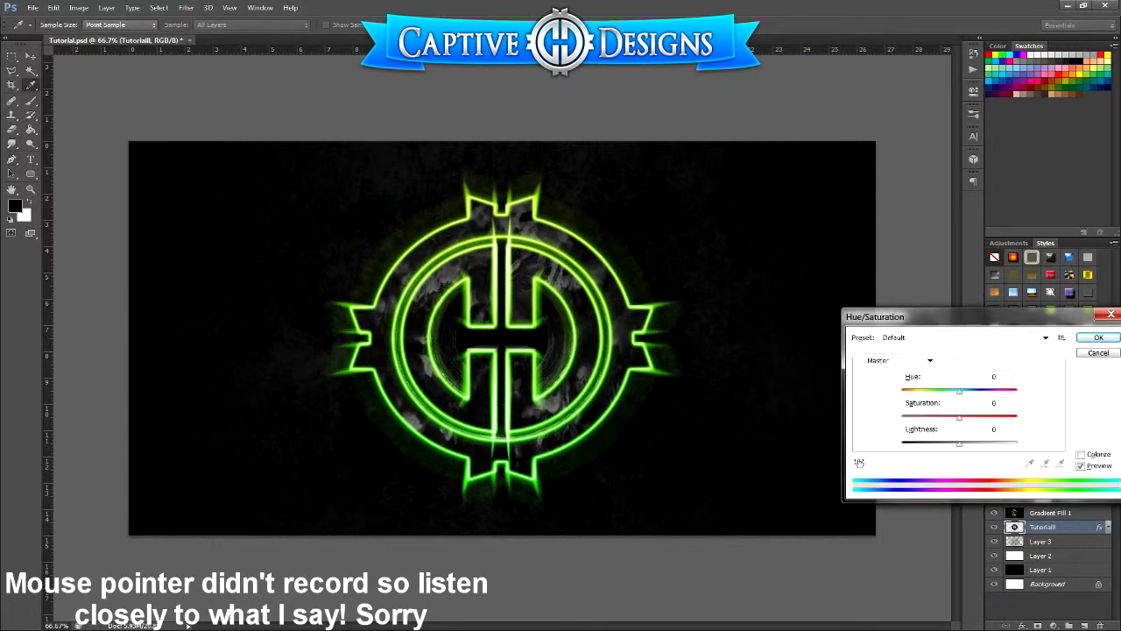
{"action": "left_click_drag", "start_coordinate": [959, 444], "coordinate": [946, 444]}
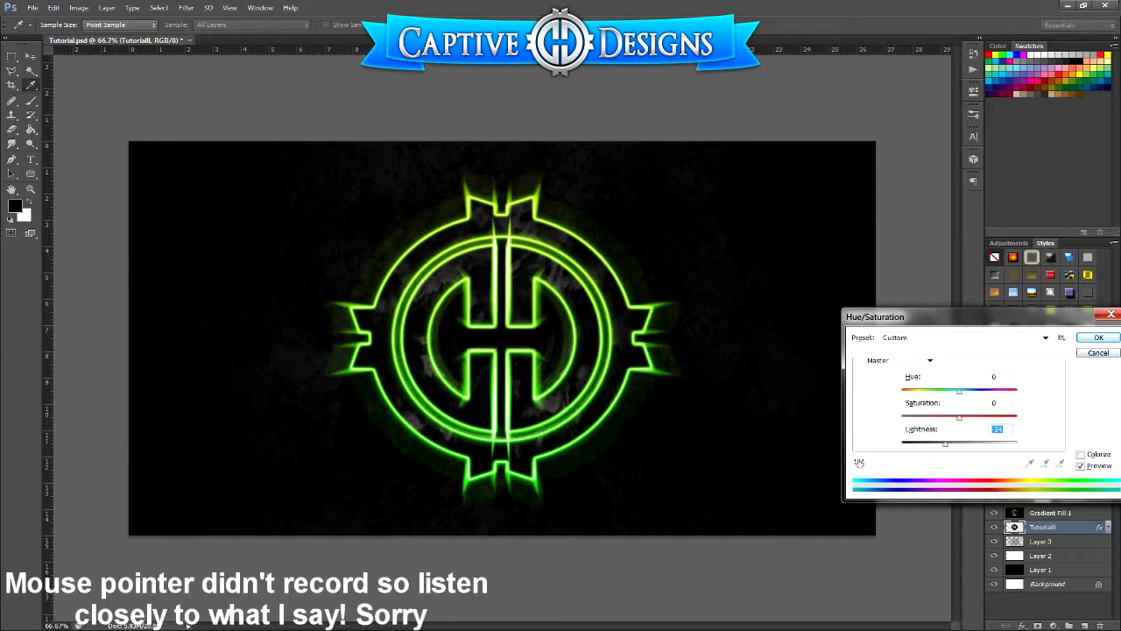
{"action": "key", "text": "Return"}
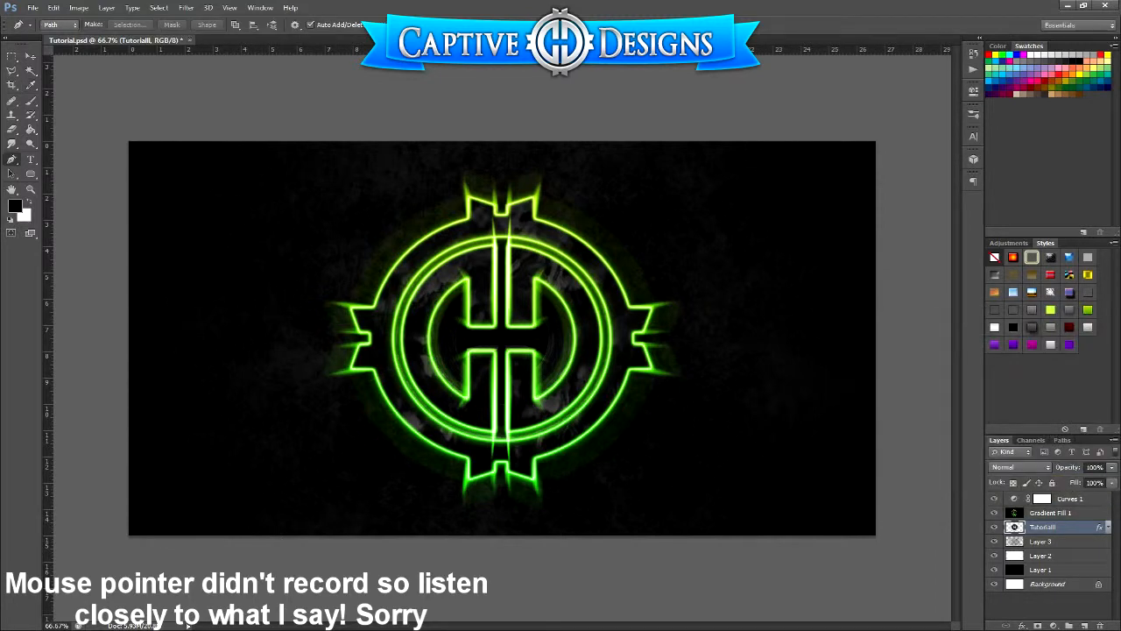